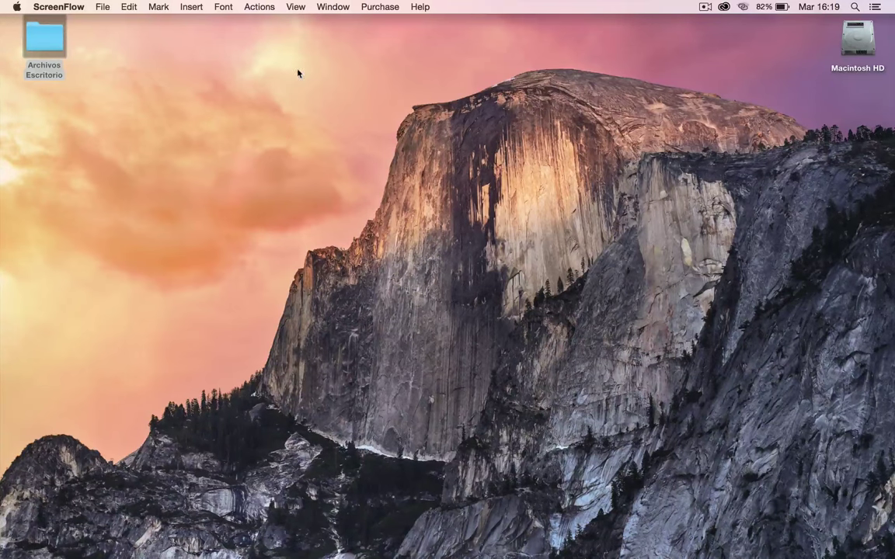
- Check the Mac's operating system version and hardware in the system overview, closing the overview window when done
click(18, 7)
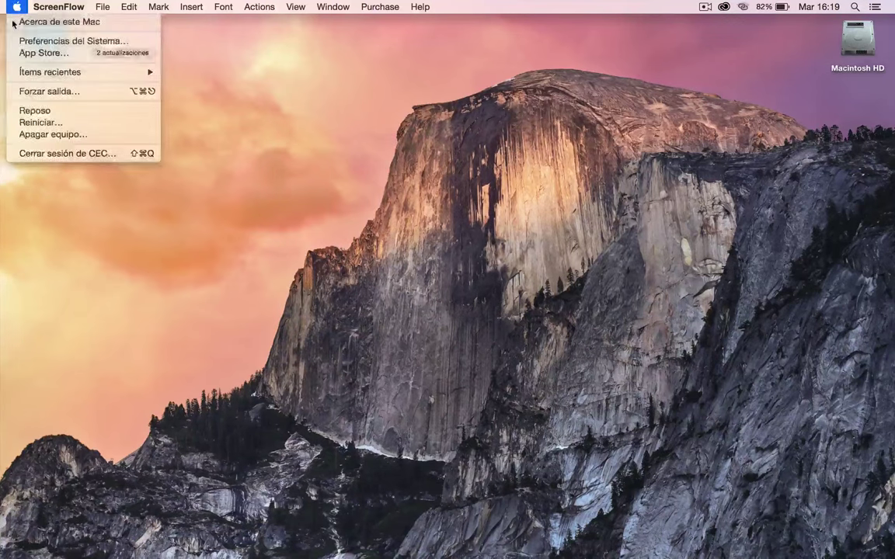
click(13, 23)
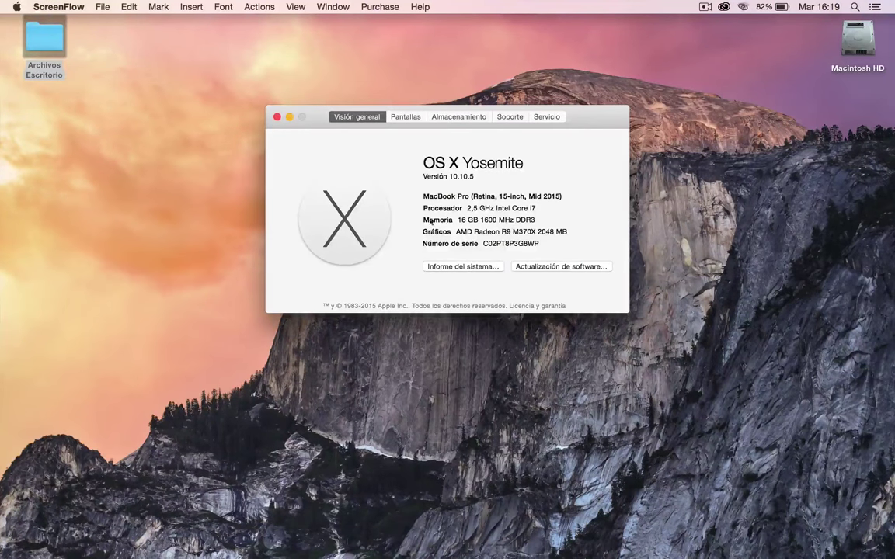
click(276, 118)
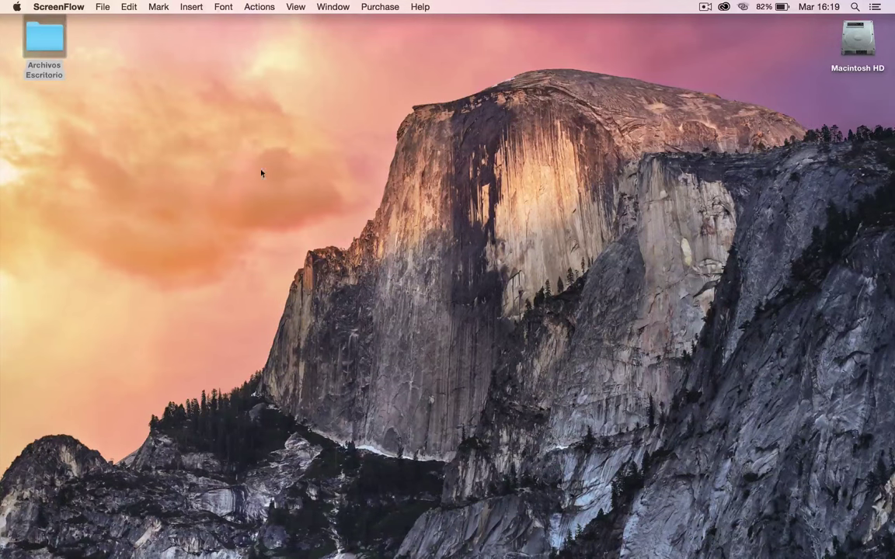
mouse_move(226, 547)
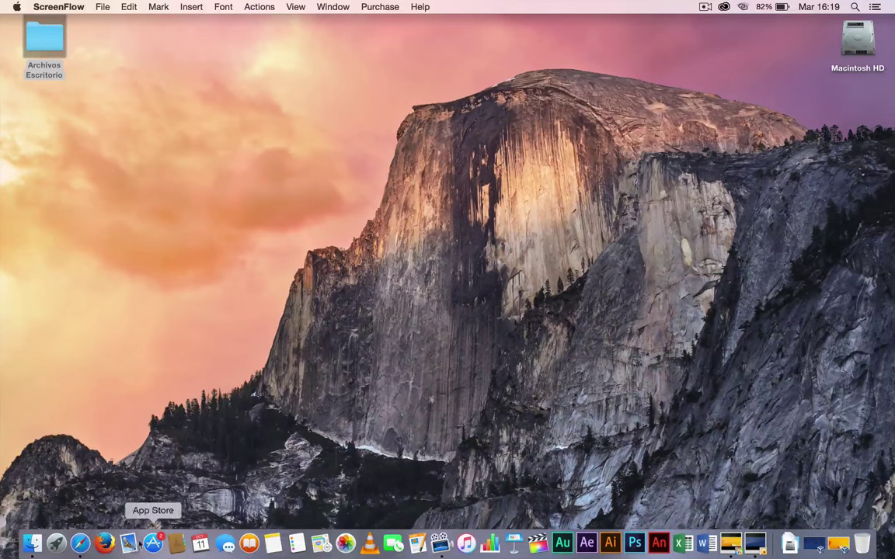
click(88, 546)
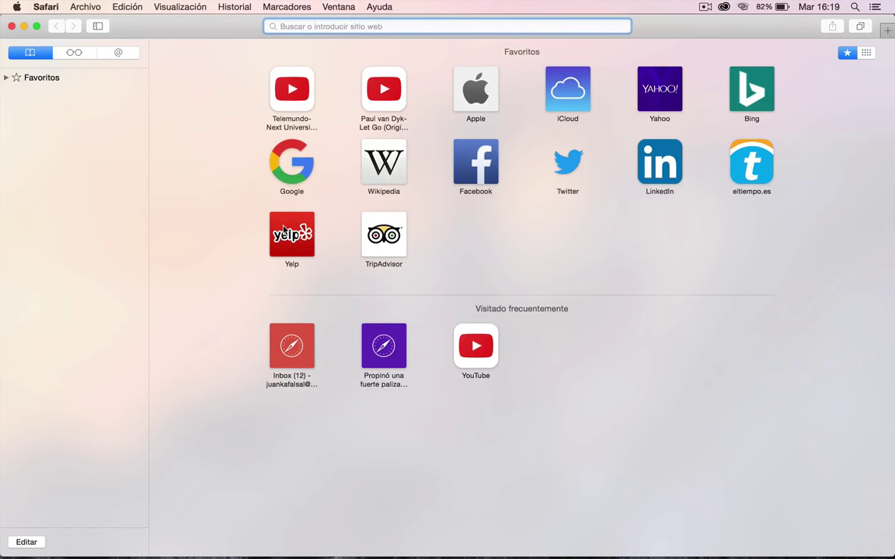
text(www.)
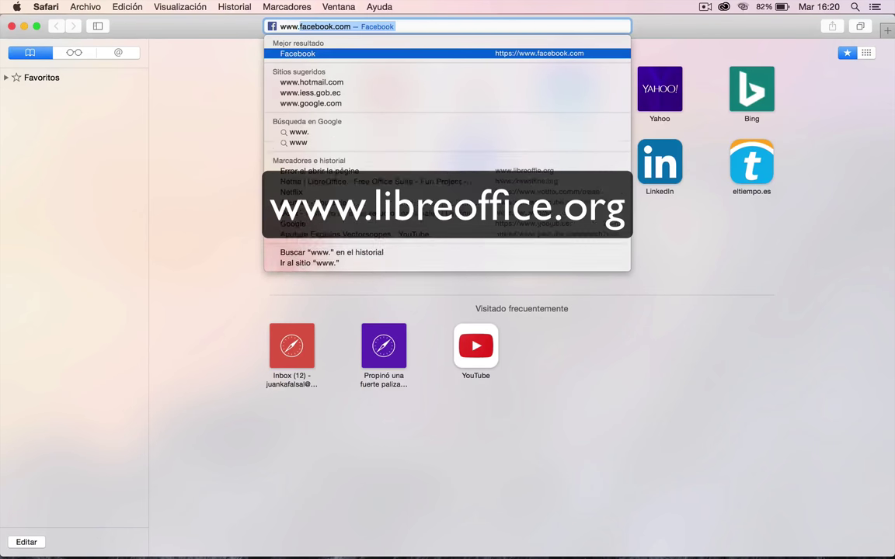
text(libreoff)
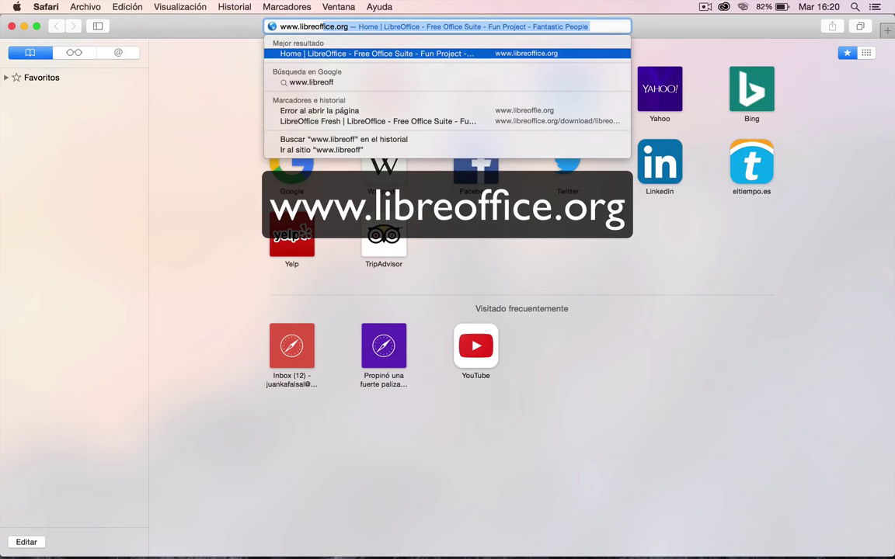
text(ice.org)
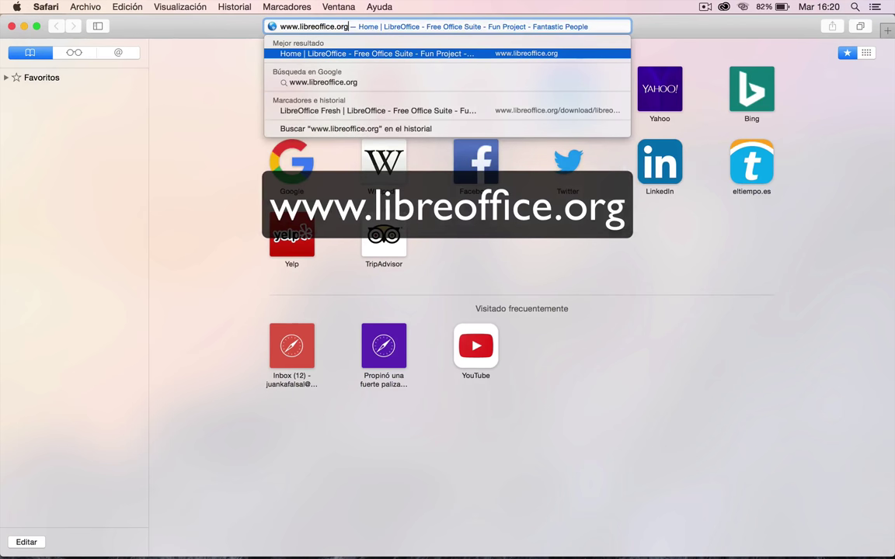
key(Return)
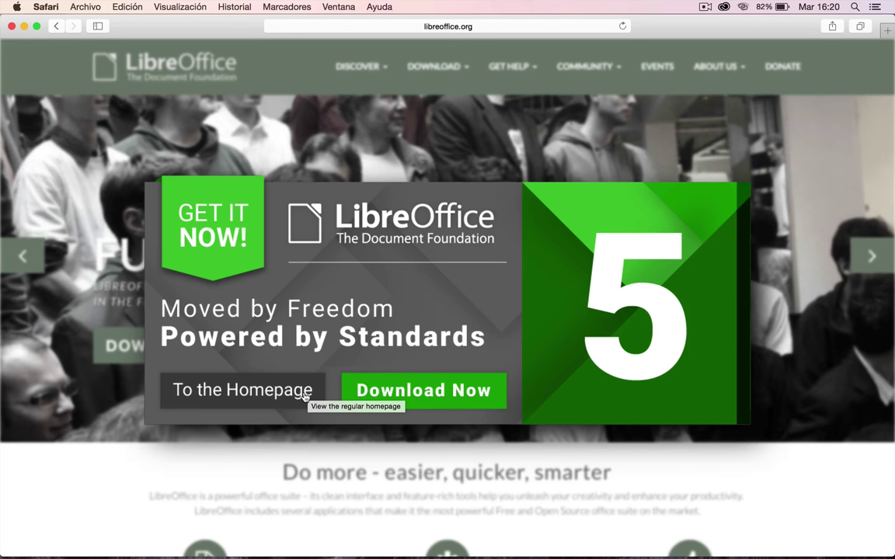
click(256, 392)
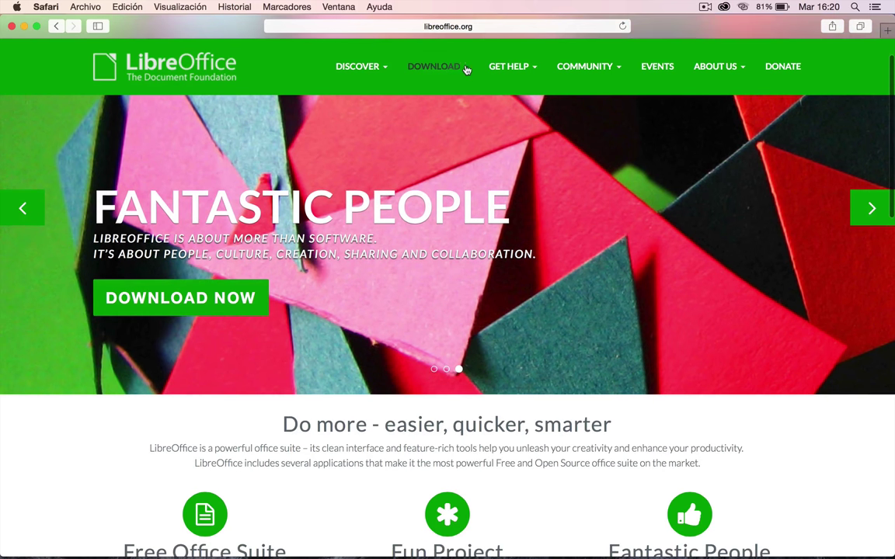
- Go to the LibreOffice Still download page and review its main installer and Spanish interface sections
mouse_move(466, 68)
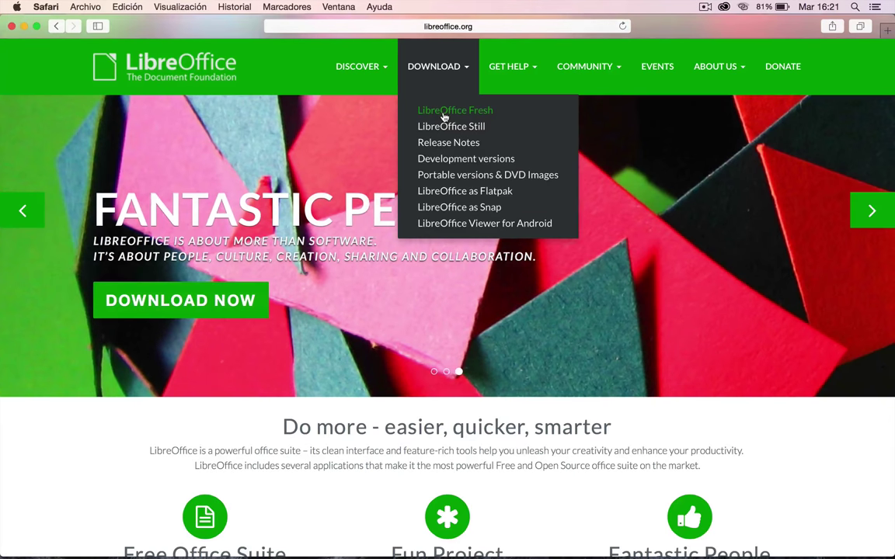
click(445, 130)
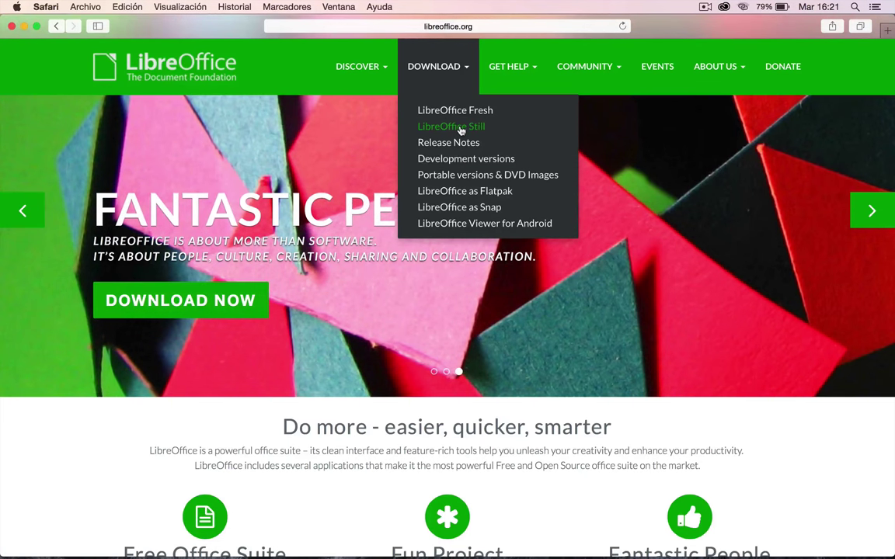
click(460, 126)
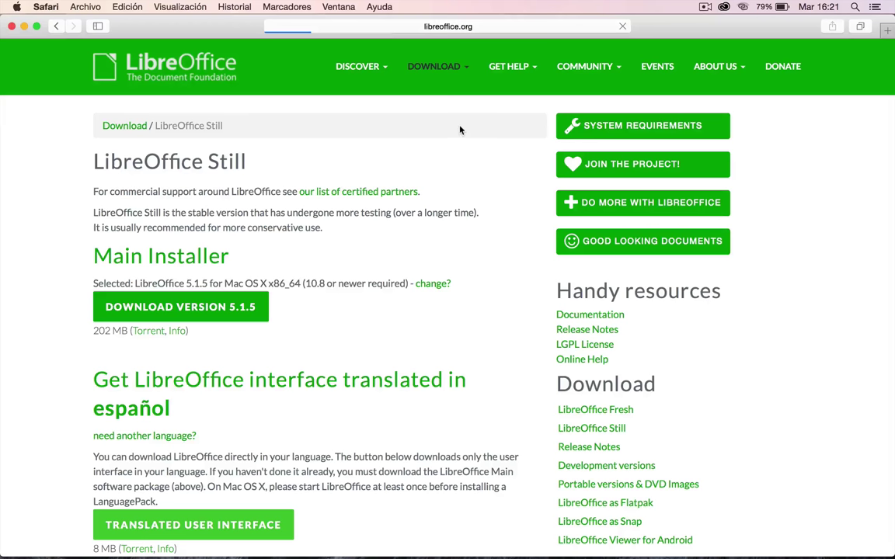
scroll(396, 255, down, 2)
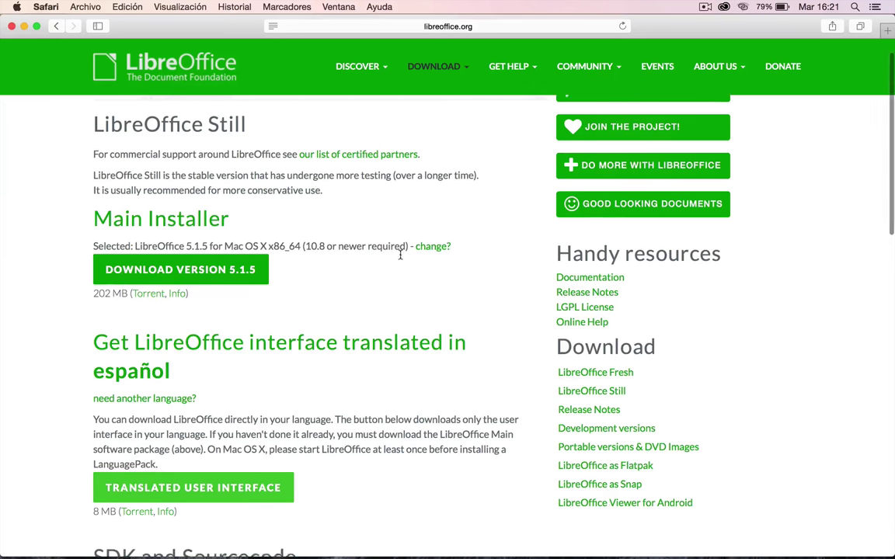
scroll(401, 256, down, 2)
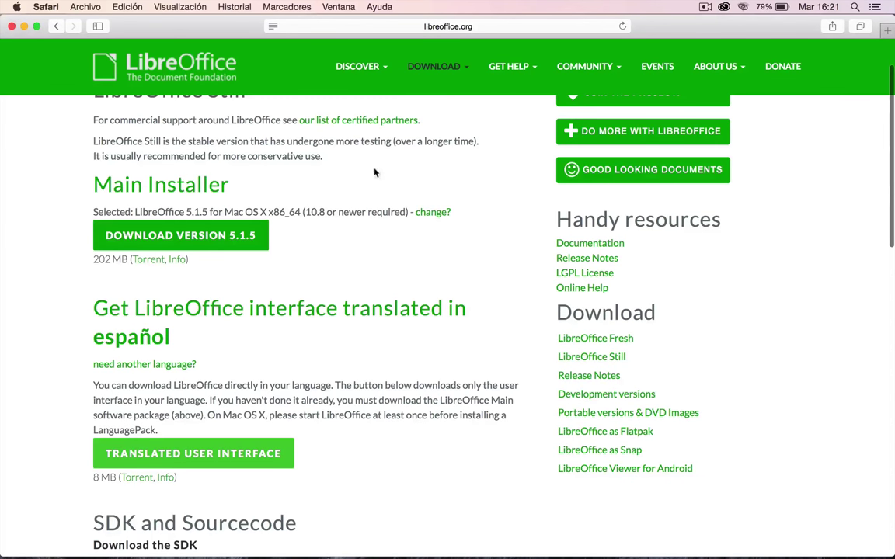
scroll(380, 218, up, 4)
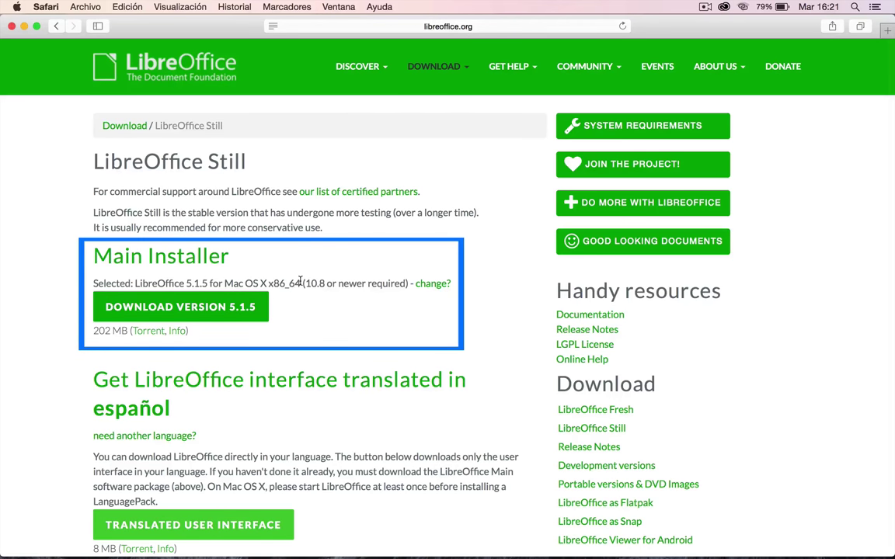
scroll(304, 284, down, 1)
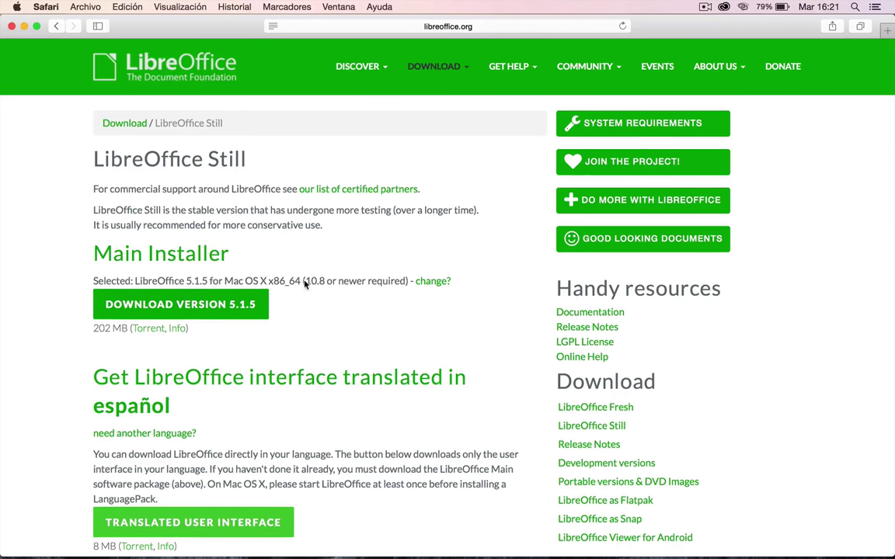
scroll(305, 284, down, 2)
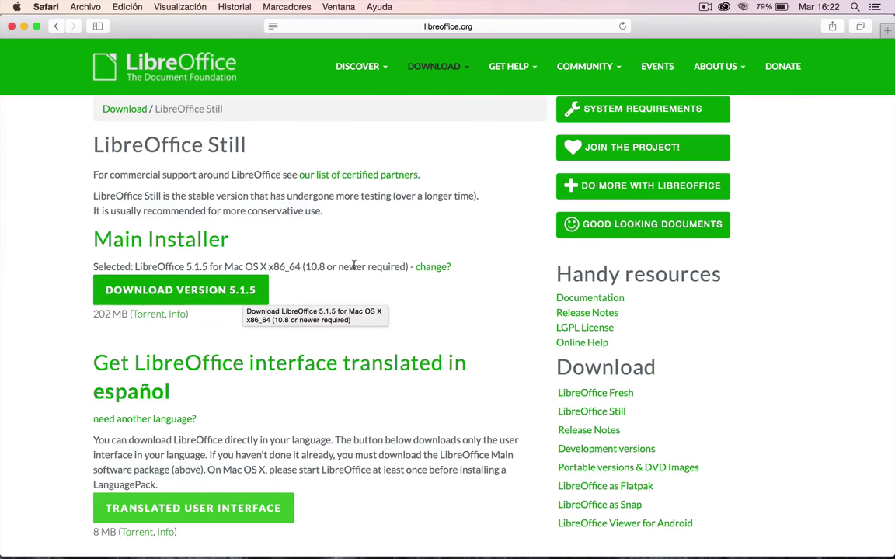
scroll(411, 78, down, 1)
- Go to the LibreOffice Fresh download page and review the version offered as main installer
mouse_move(433, 66)
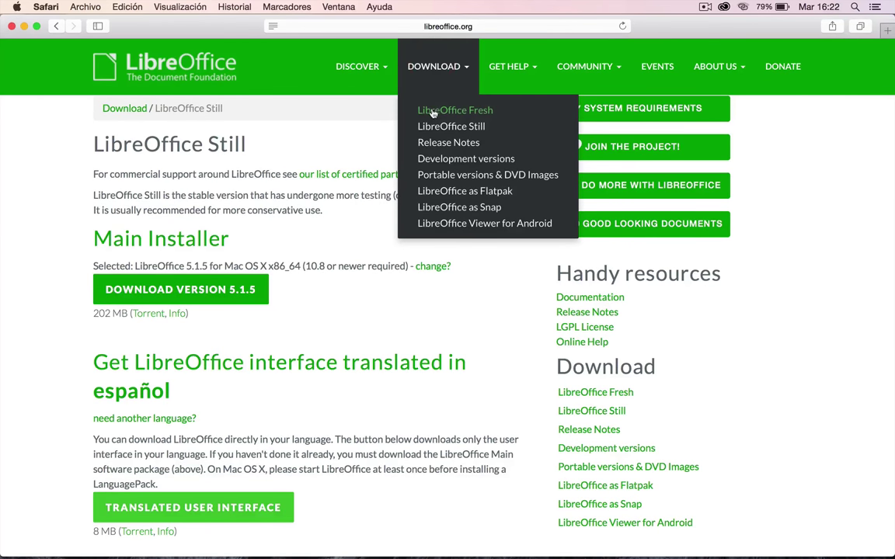
click(429, 110)
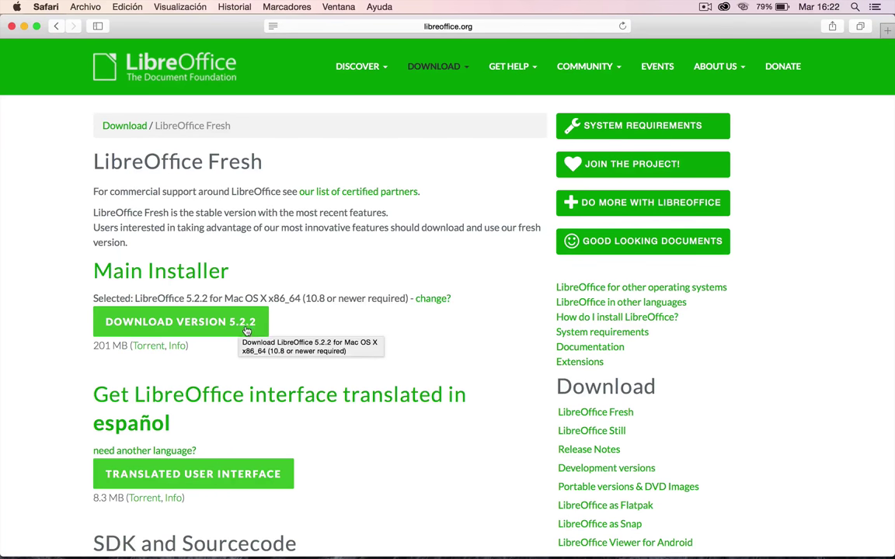
scroll(387, 179, down, 1)
- From the LibreOffice Still page, start downloading the version 5.1.5 main installer for Mac OS X and stop the download
mouse_move(437, 70)
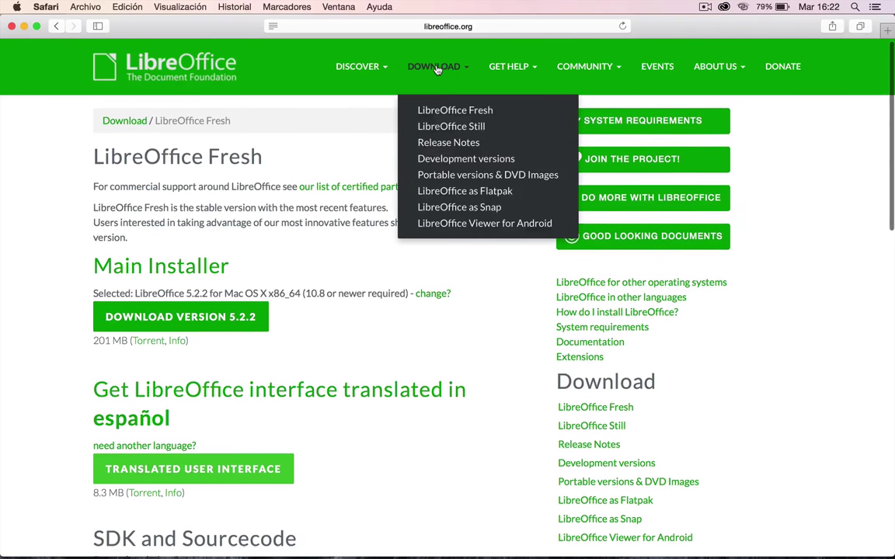
click(443, 127)
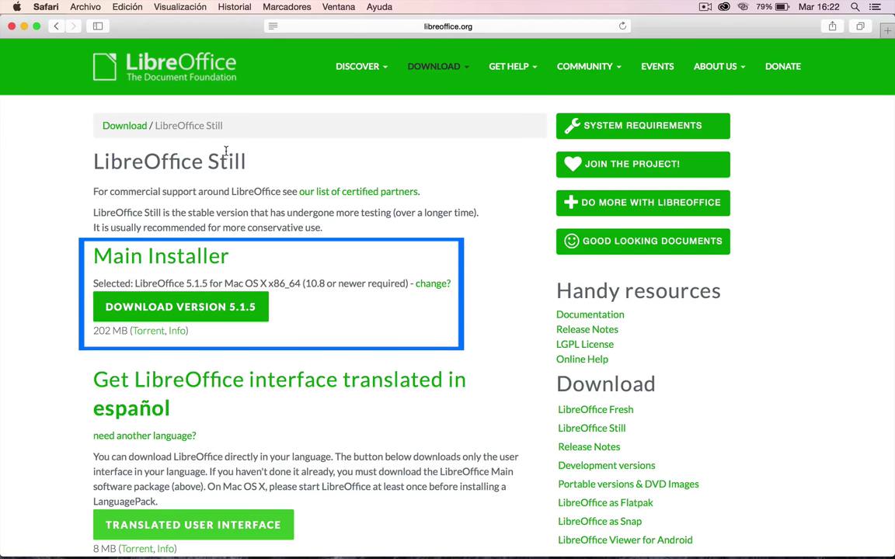
drag(210, 161, 247, 160)
click(208, 311)
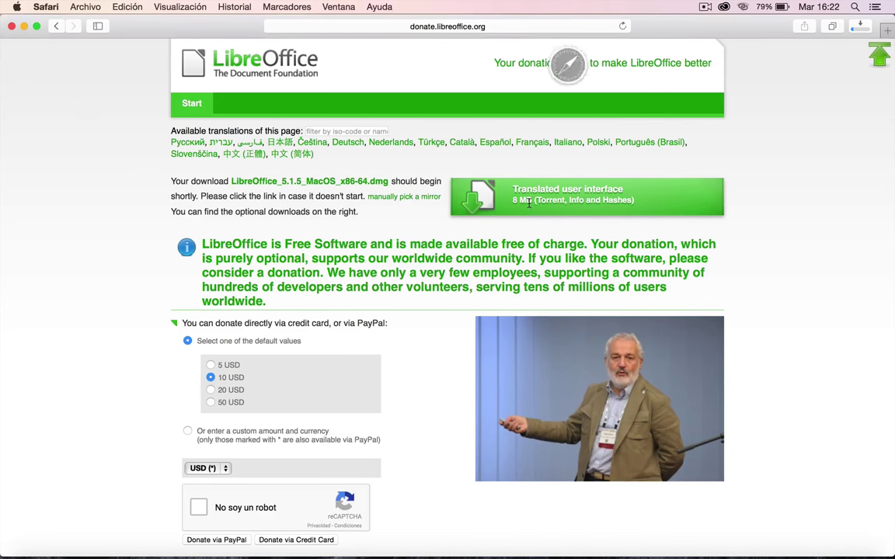
click(860, 25)
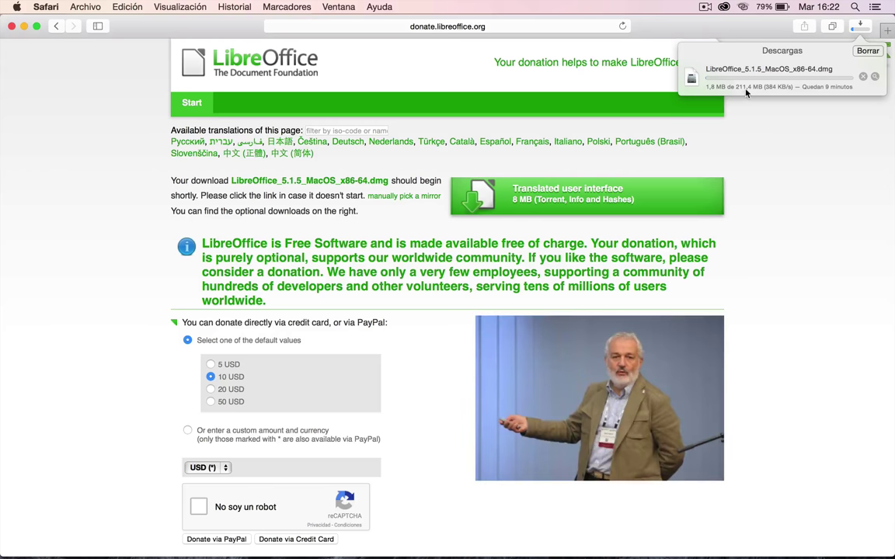
click(862, 77)
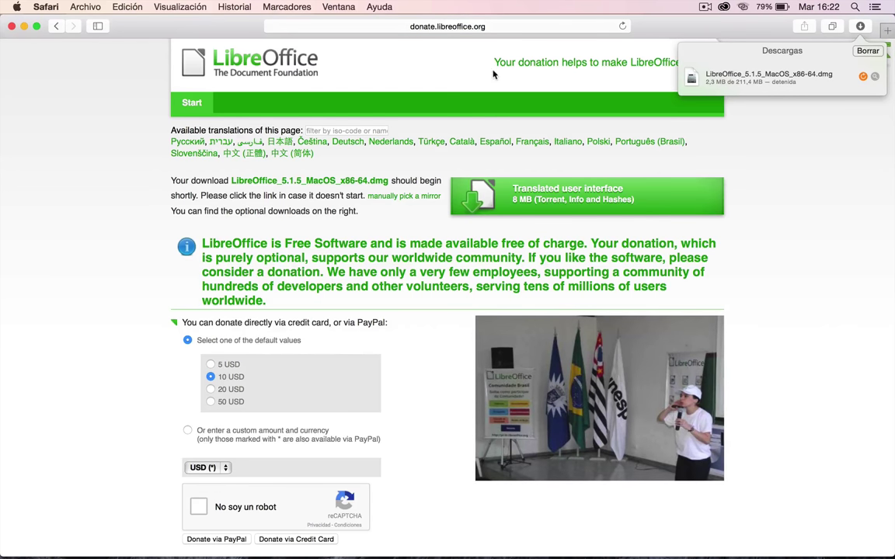
- Return to the LibreOffice Still page, start downloading the Spanish translated user interface package and stop the download
click(56, 27)
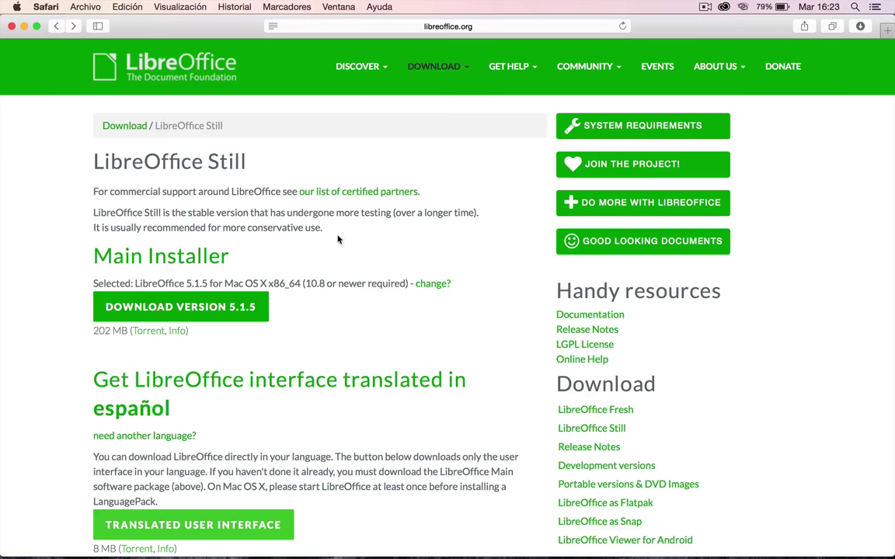
scroll(372, 270, down, 5)
scroll(371, 270, down, 2)
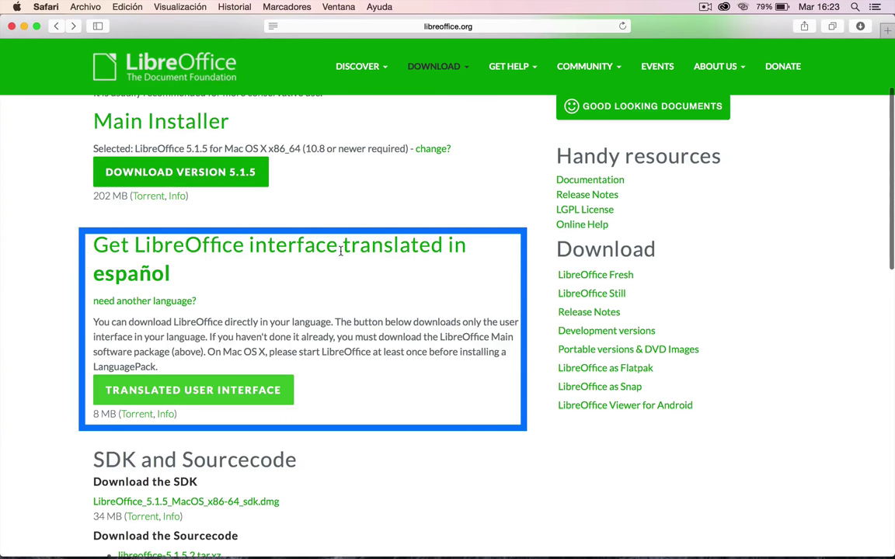
click(193, 392)
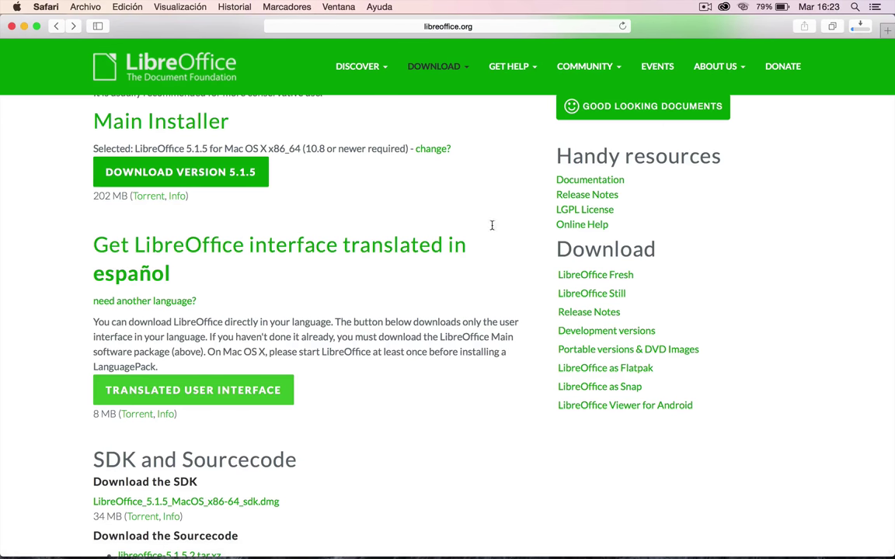
click(857, 26)
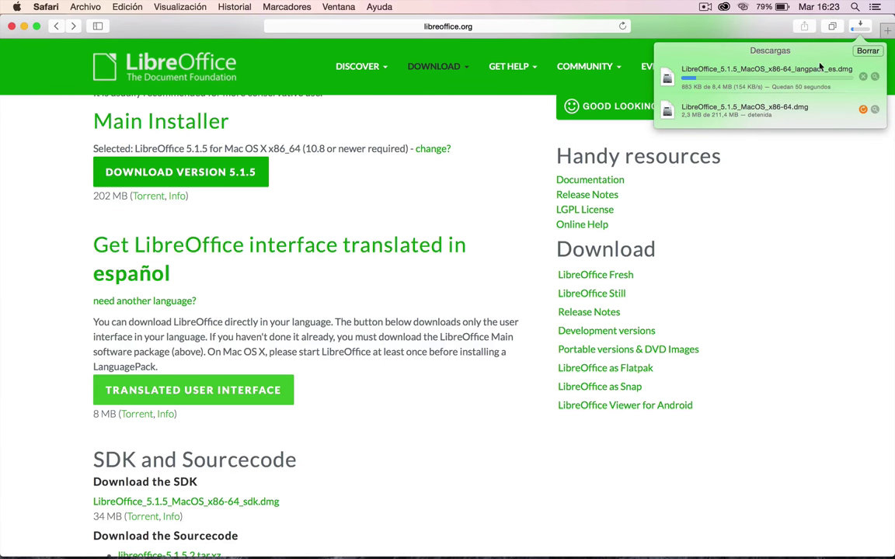
click(862, 76)
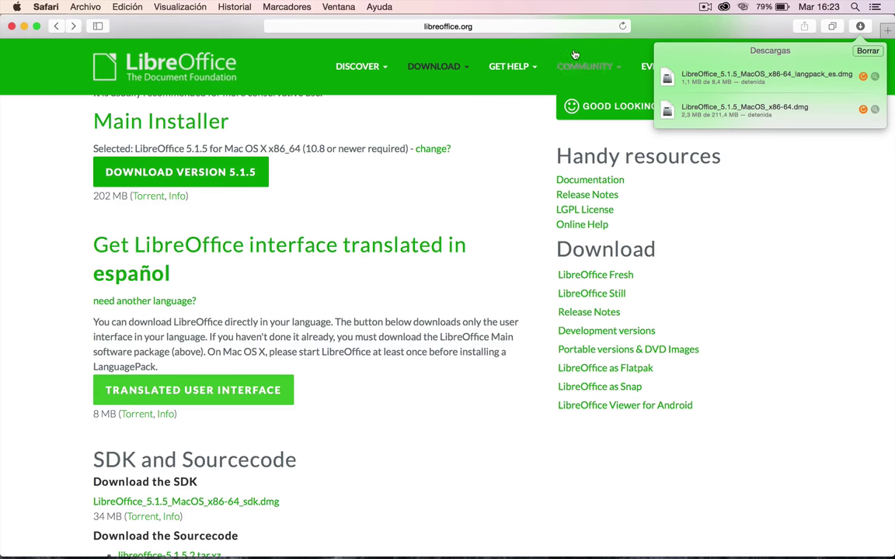
- Close the browser window, open the Descargas folder in Finder and widen its column to show full file names
click(10, 27)
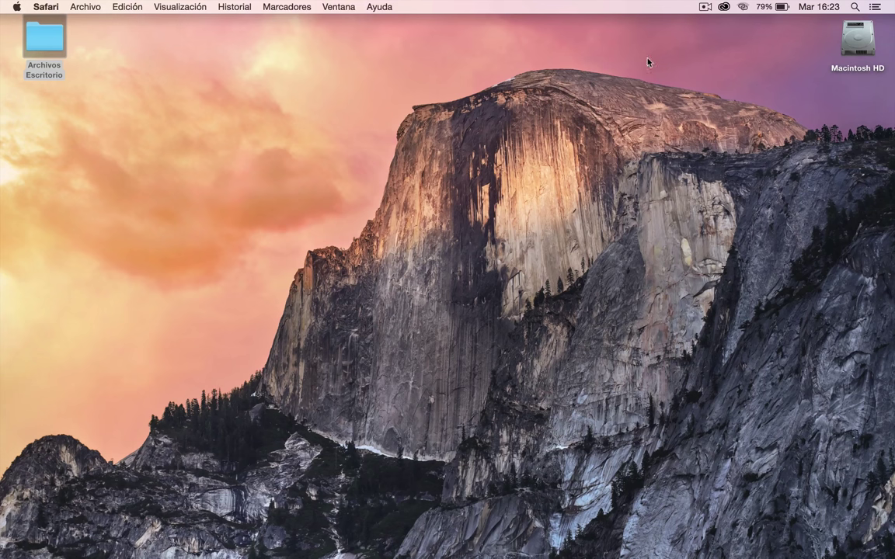
click(856, 39)
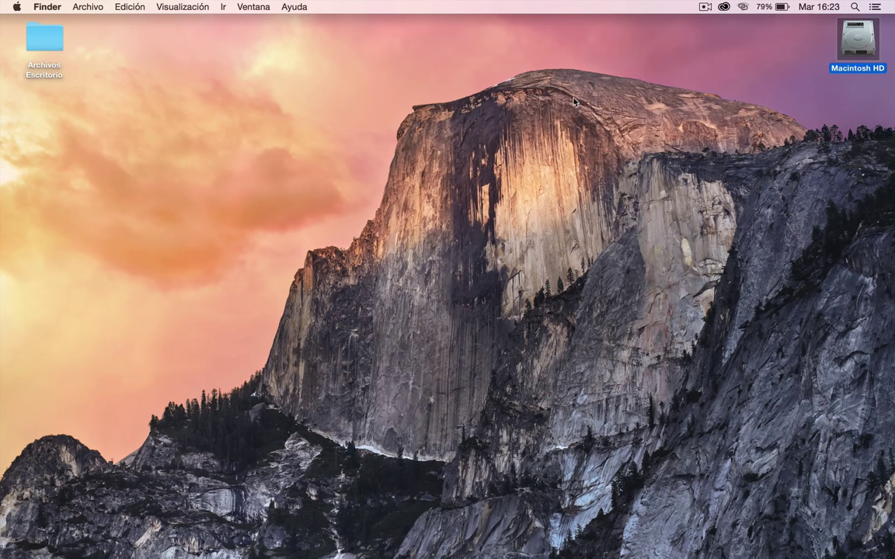
double_click(848, 47)
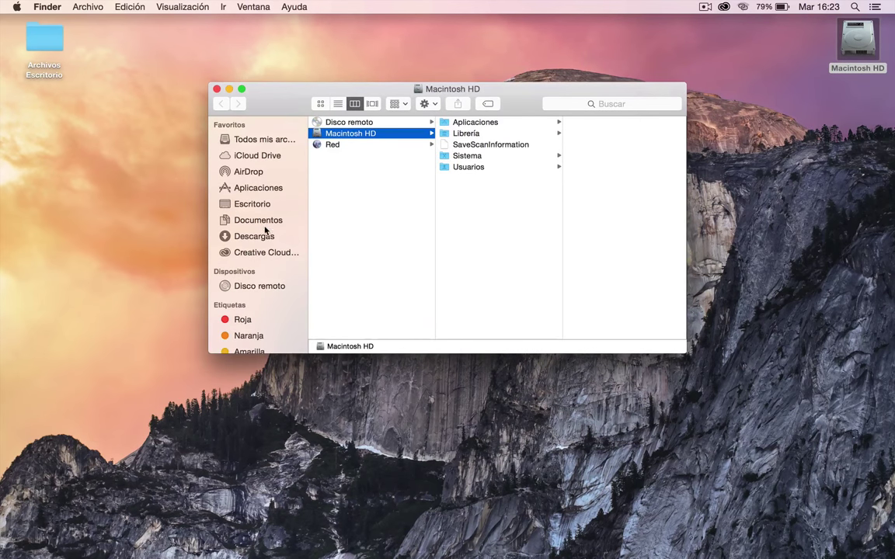
click(264, 236)
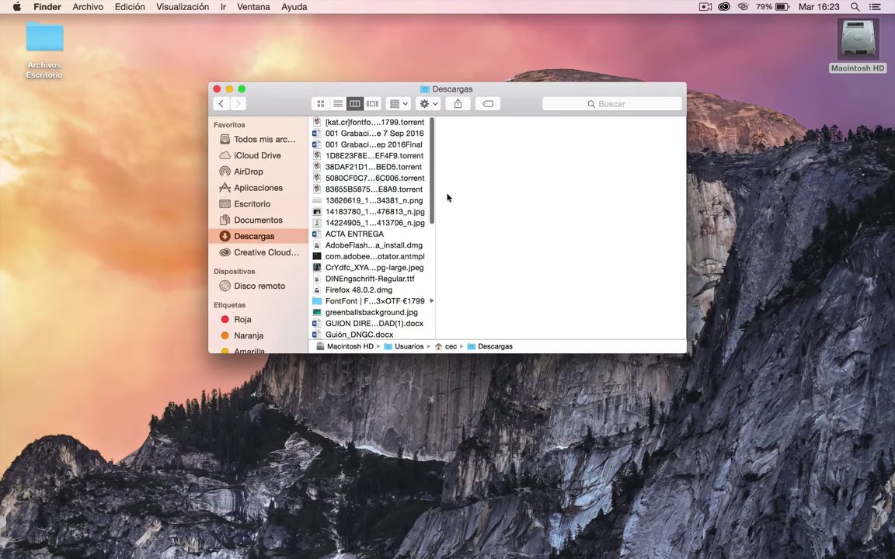
drag(435, 206, 586, 225)
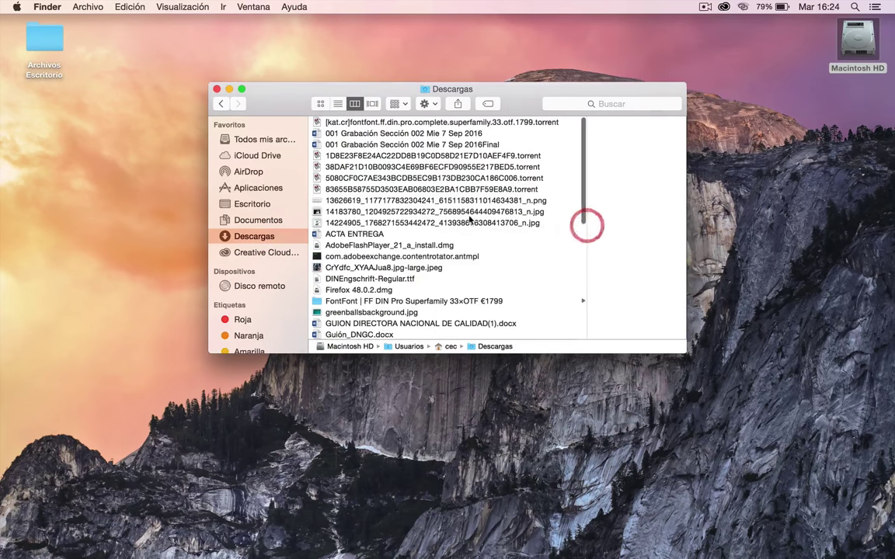
- Delete the two unfinished LibreOffice 5.1.5 download files, the main installer and the Spanish language pack, from the Descargas folder
scroll(469, 220, down, 5)
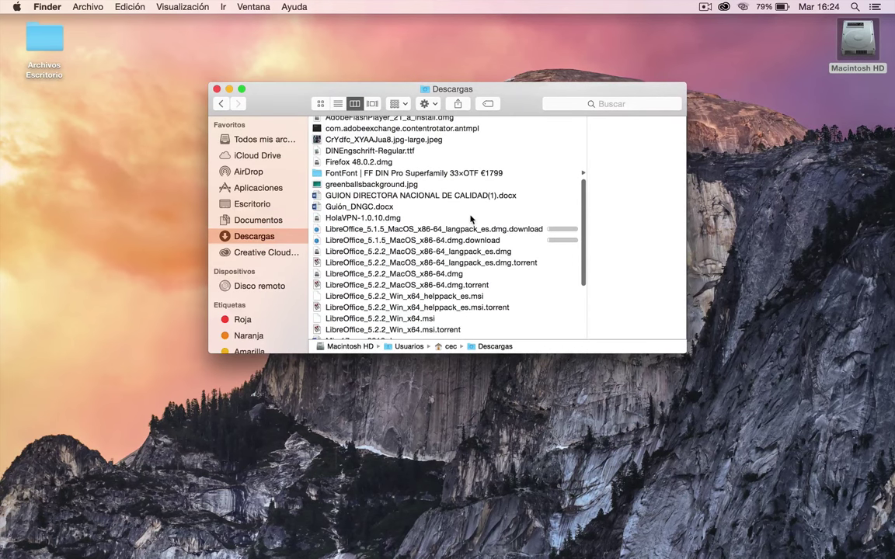
scroll(470, 220, down, 1)
click(468, 220)
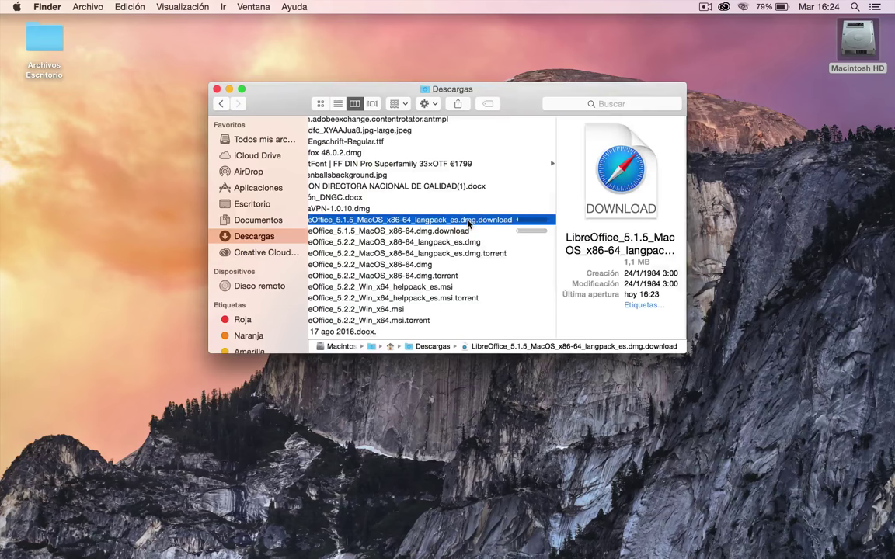
key(shift+Down)
key(super+BackSpace)
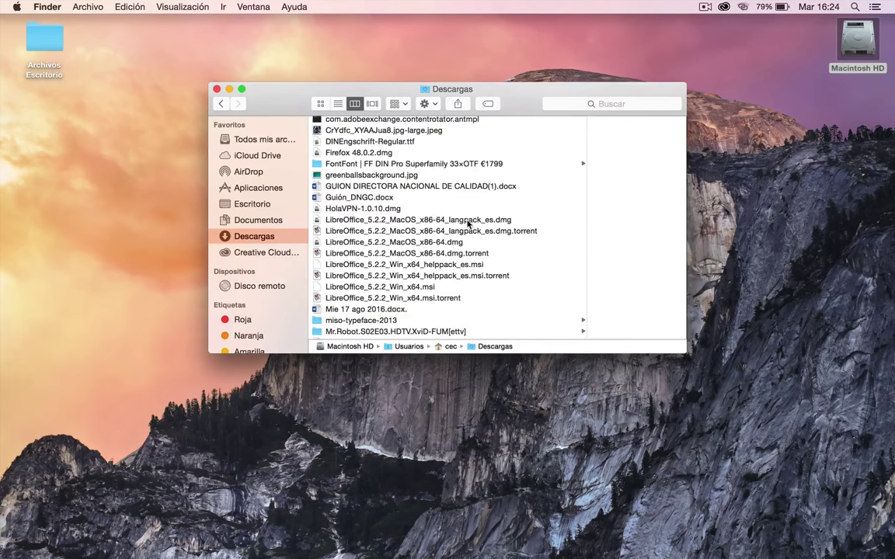
- Mount the disk image LibreOffice_5.2.2_MacOS_x86-64.dmg from Descargas and close the installer window it opens
scroll(467, 224, down, 2)
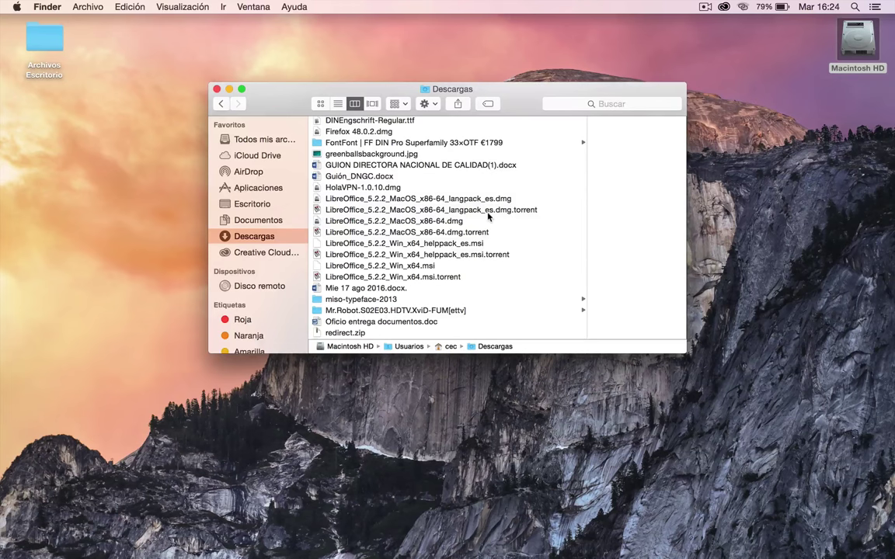
click(413, 221)
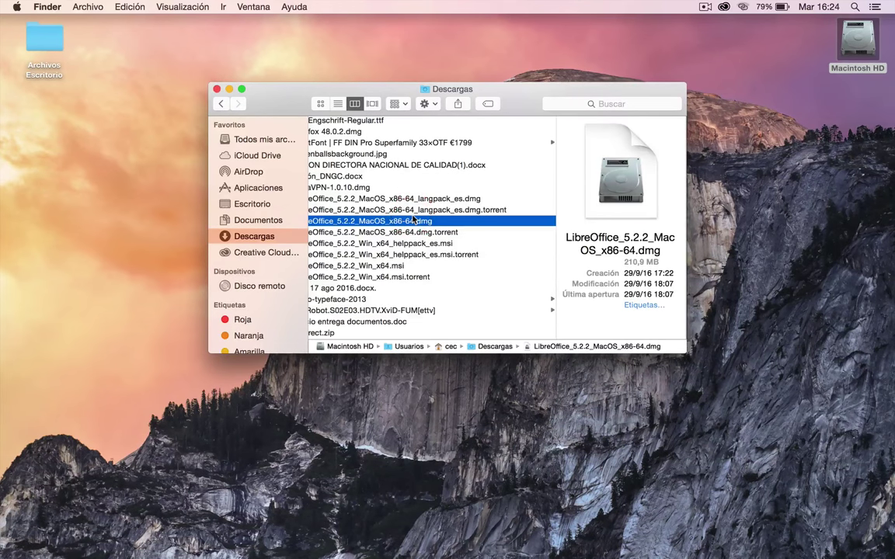
scroll(425, 225, left, 3)
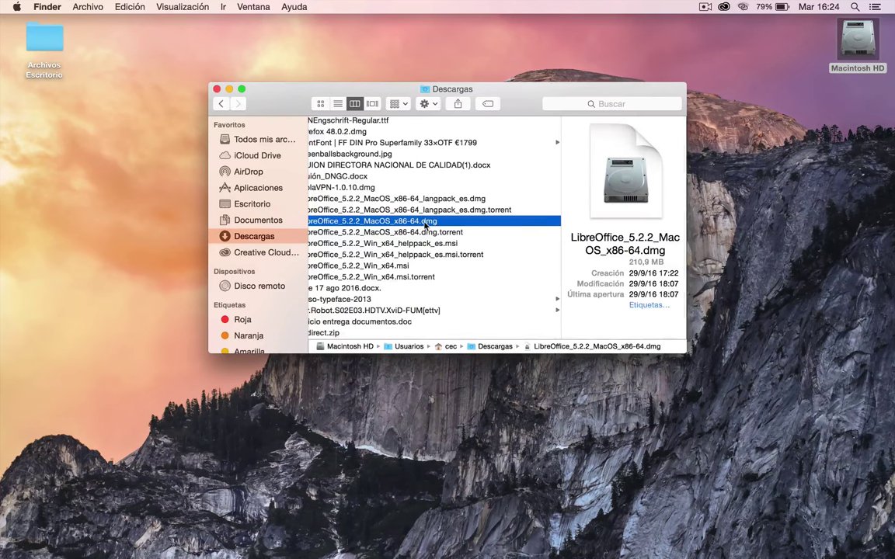
scroll(425, 224, left, 1)
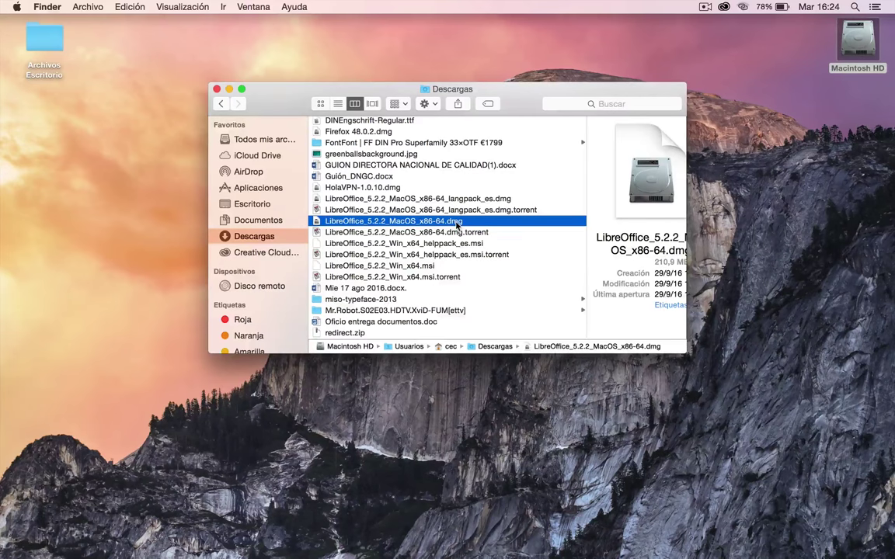
double_click(457, 221)
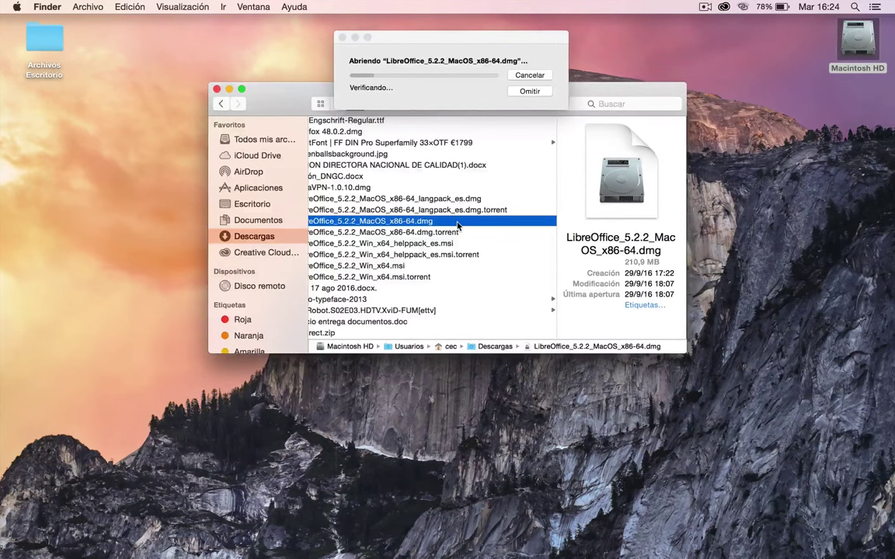
drag(454, 94, 550, 76)
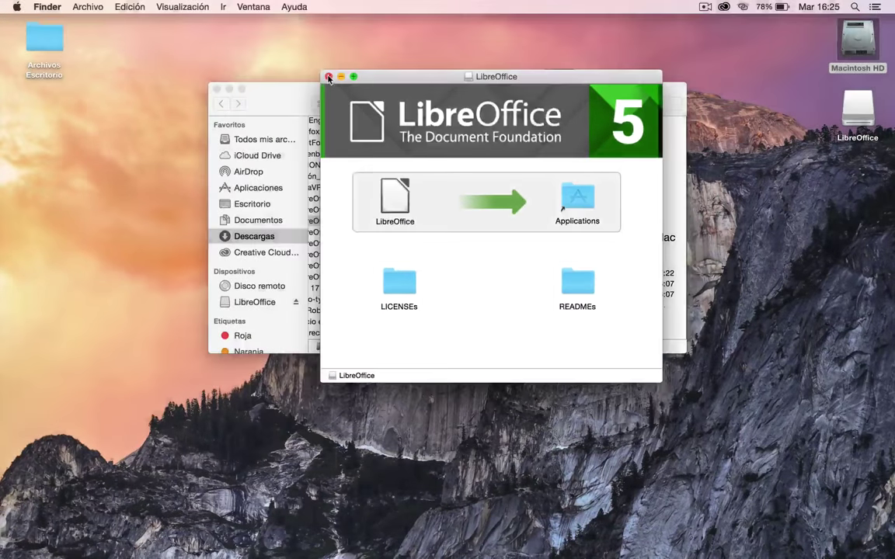
click(329, 78)
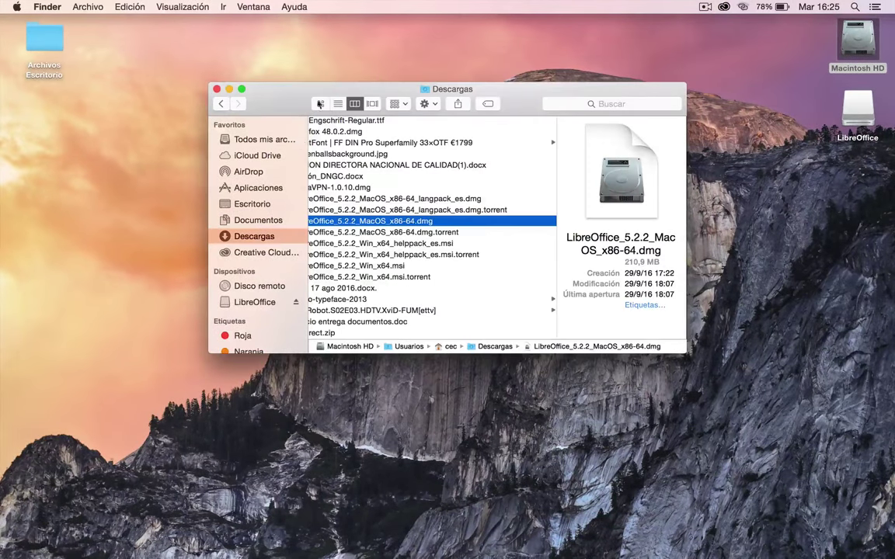
- Browse the mounted LibreOffice volume in the Finder window and copy the LibreOffice app into the Aplicaciones folder
scroll(278, 249, down, 1)
scroll(278, 249, down, 1)
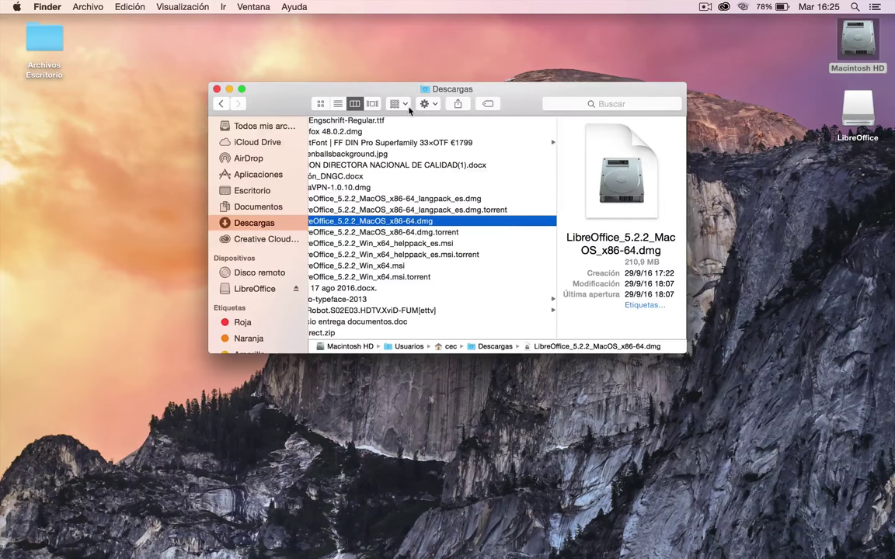
click(269, 289)
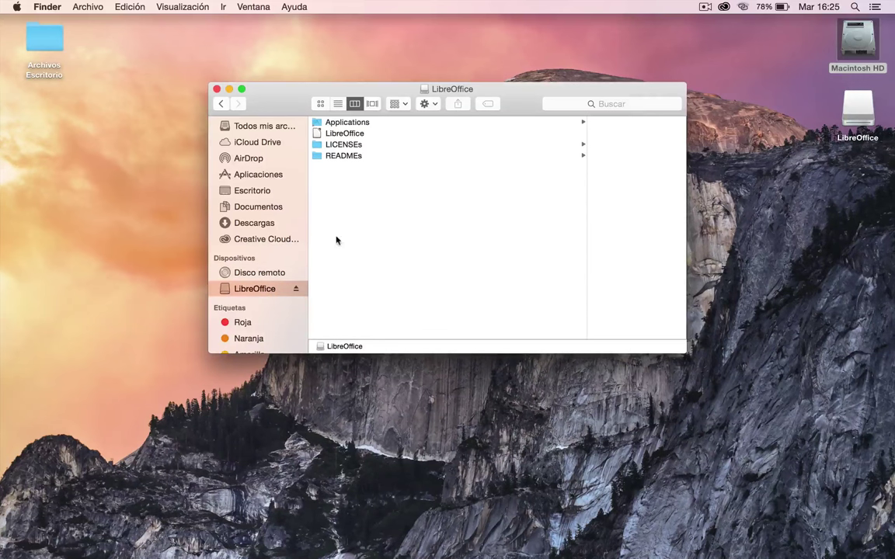
click(381, 136)
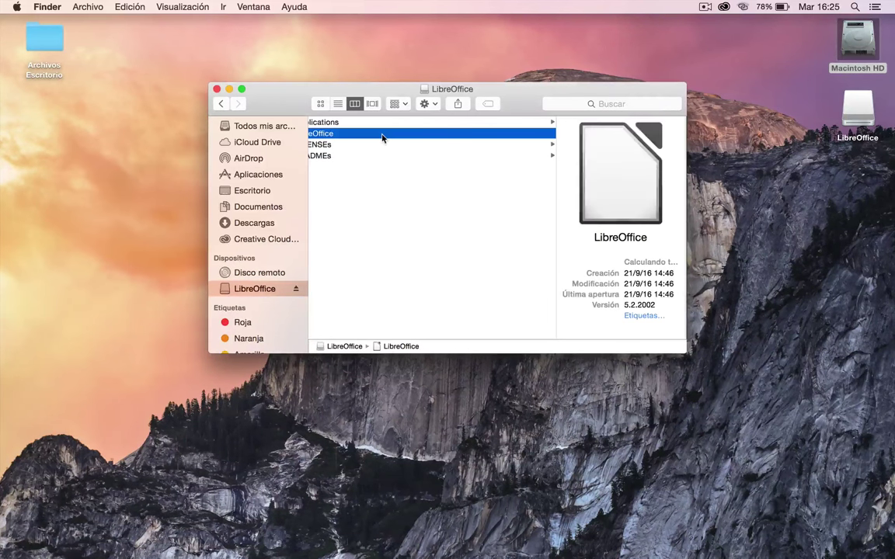
scroll(382, 164, left, 3)
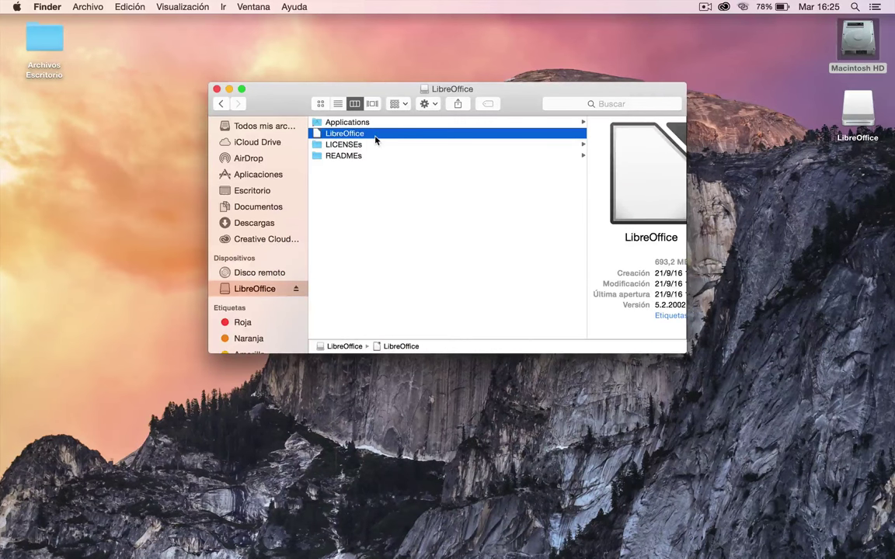
scroll(247, 206, up, 2)
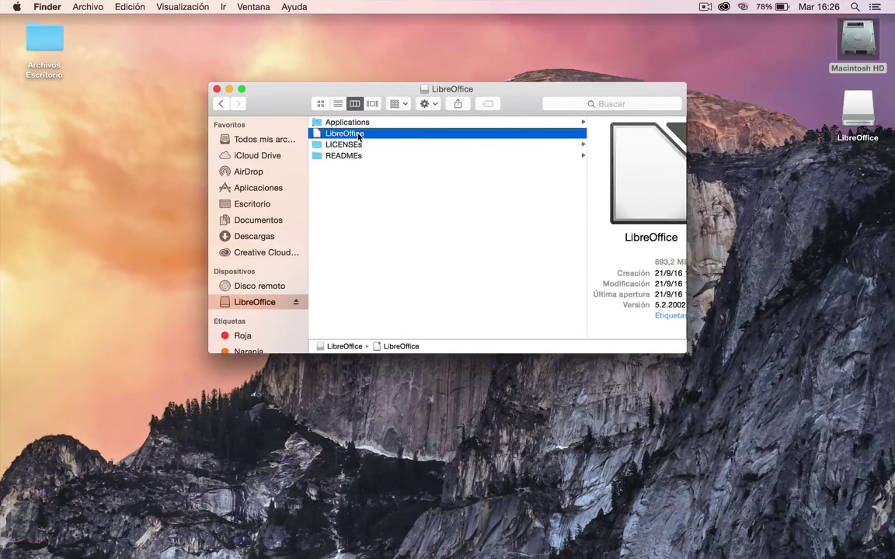
drag(359, 138, 289, 190)
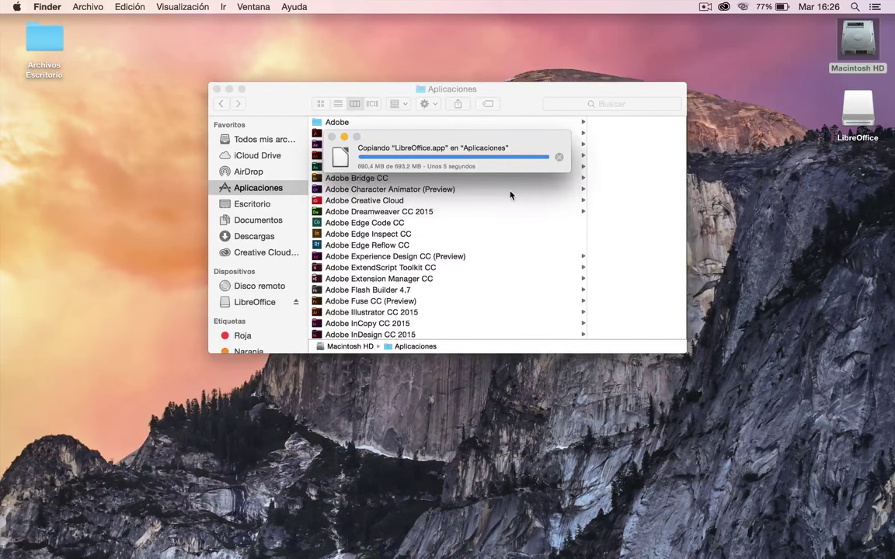
- Look through the Aplicaciones folder for the copied LibreOffice app and select it to view its details
scroll(440, 221, down, 5)
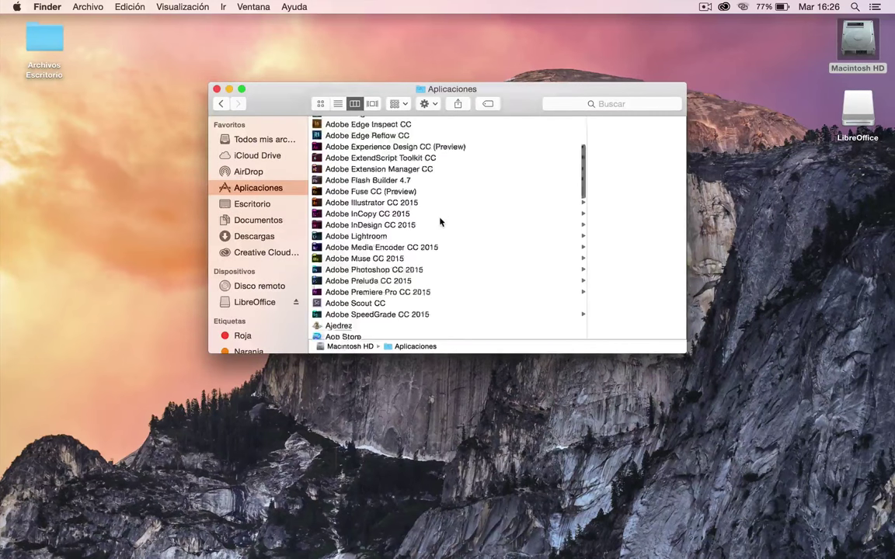
scroll(440, 222, down, 15)
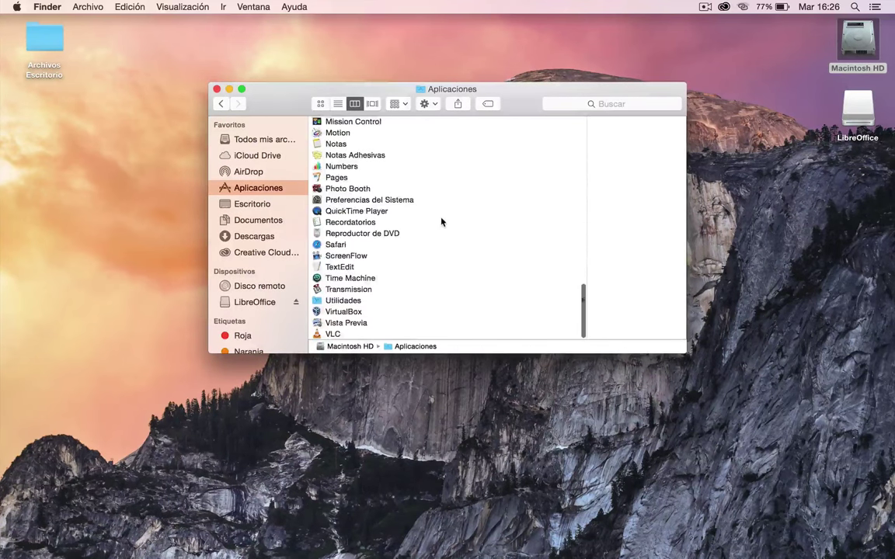
scroll(441, 222, up, 8)
scroll(441, 222, up, 15)
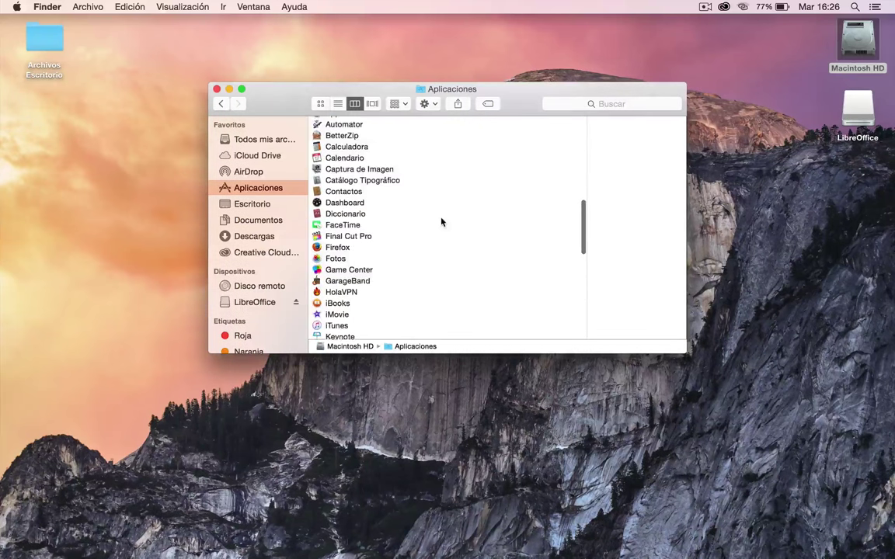
scroll(441, 222, down, 20)
scroll(441, 222, down, 5)
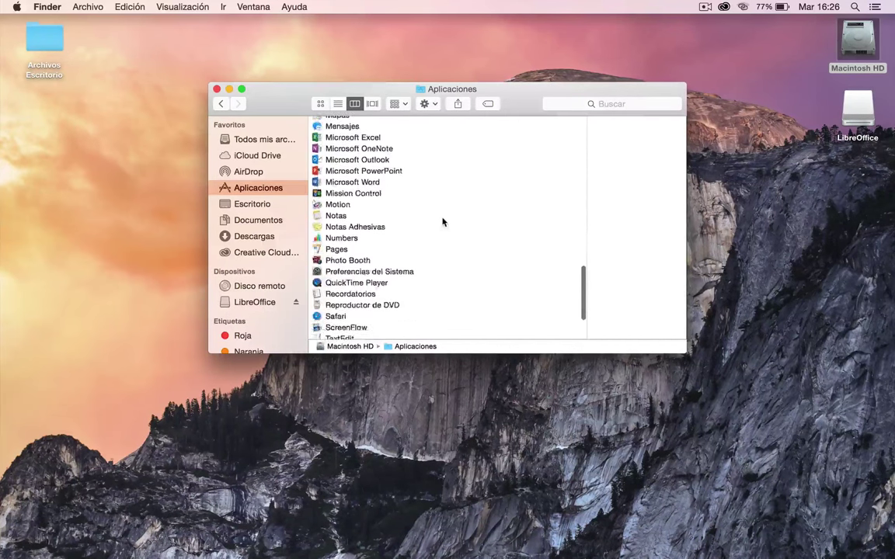
scroll(441, 222, up, 10)
click(349, 223)
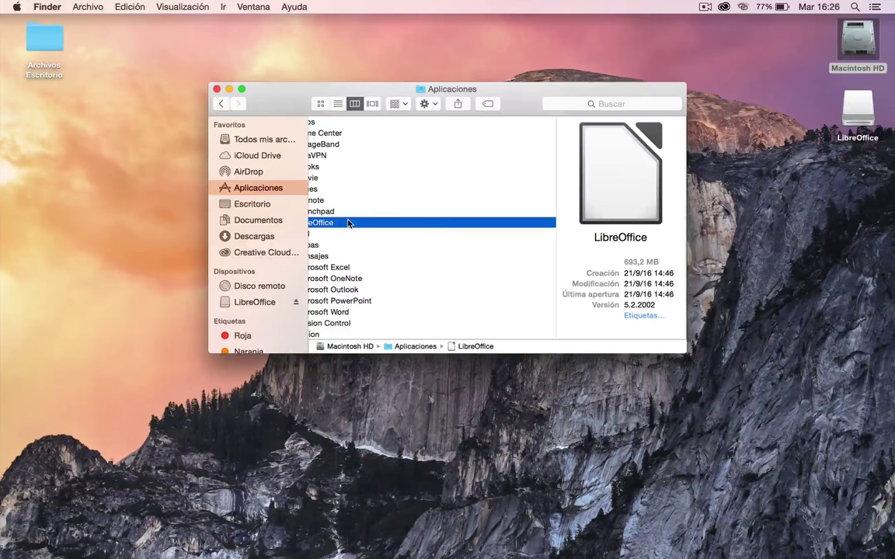
scroll(349, 223, left, 1)
scroll(349, 222, left, 3)
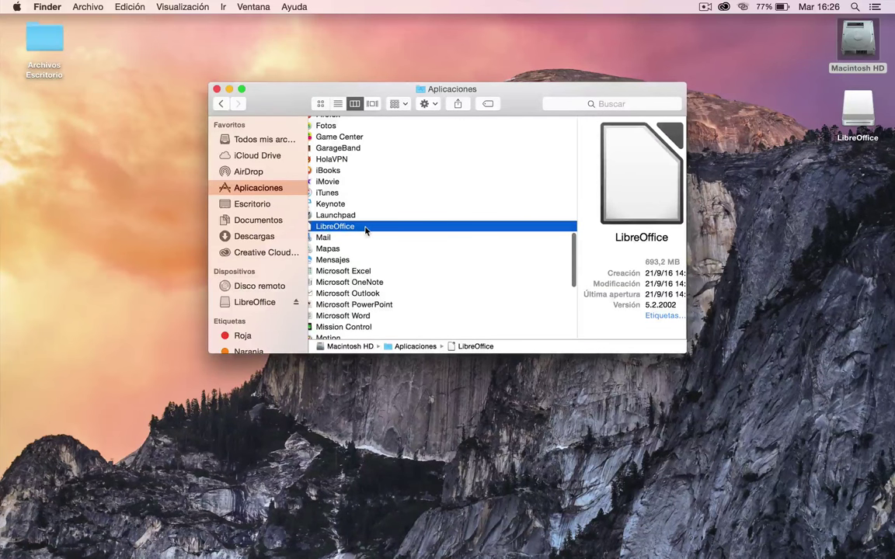
- Launch LibreOffice from Aplicaciones, approve opening the app downloaded from the Internet and bring its start window to the front
scroll(365, 230, right, 2)
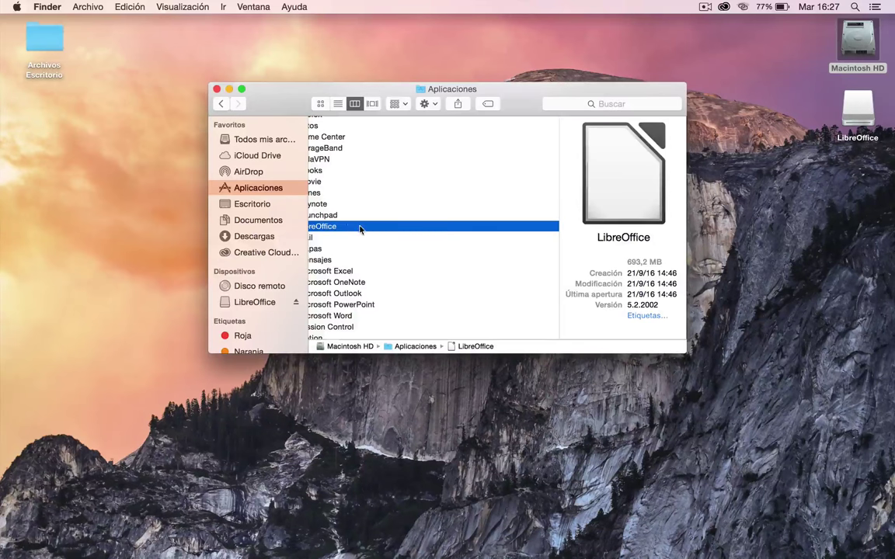
double_click(359, 227)
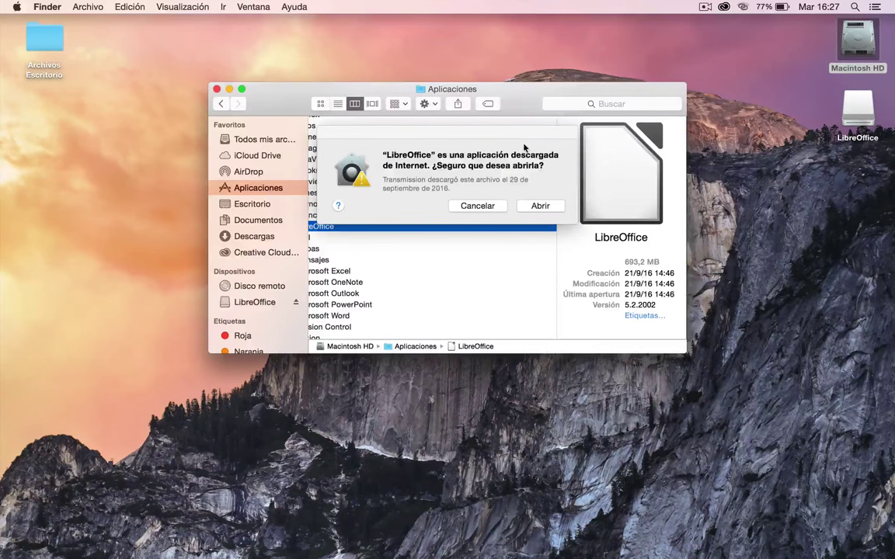
click(538, 208)
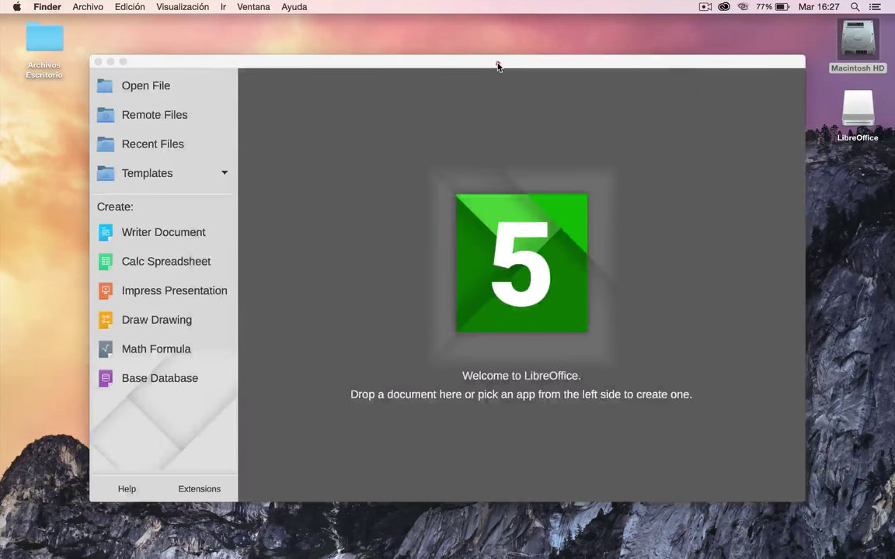
click(497, 67)
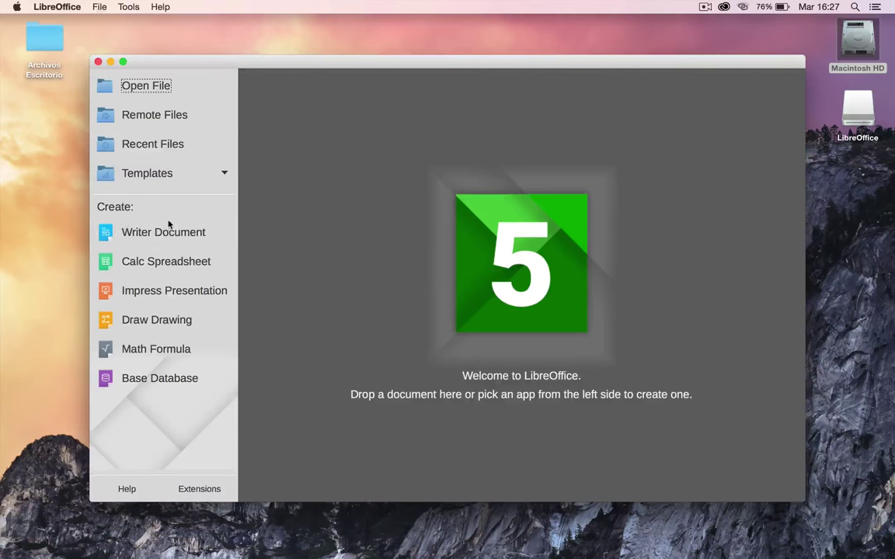
- Close the LibreOffice start window and quit the application completely
click(98, 61)
mouse_move(499, 553)
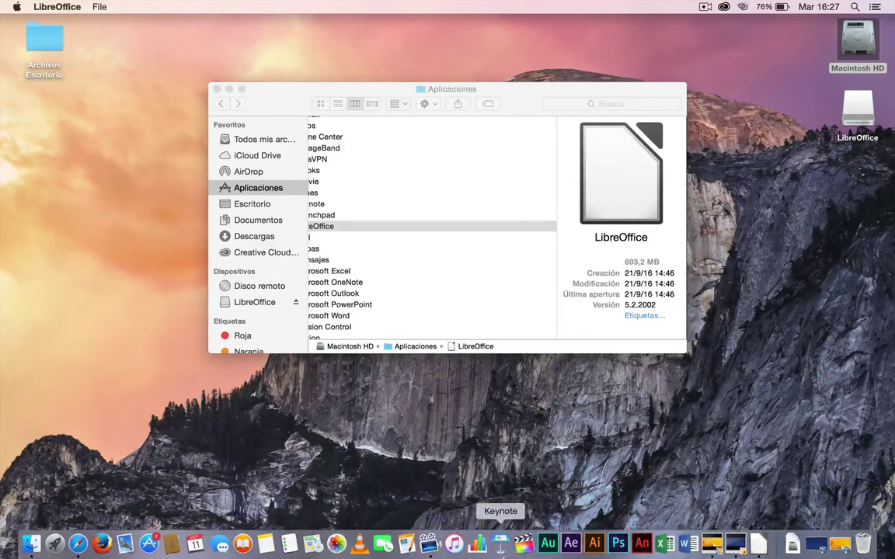
right_click(758, 545)
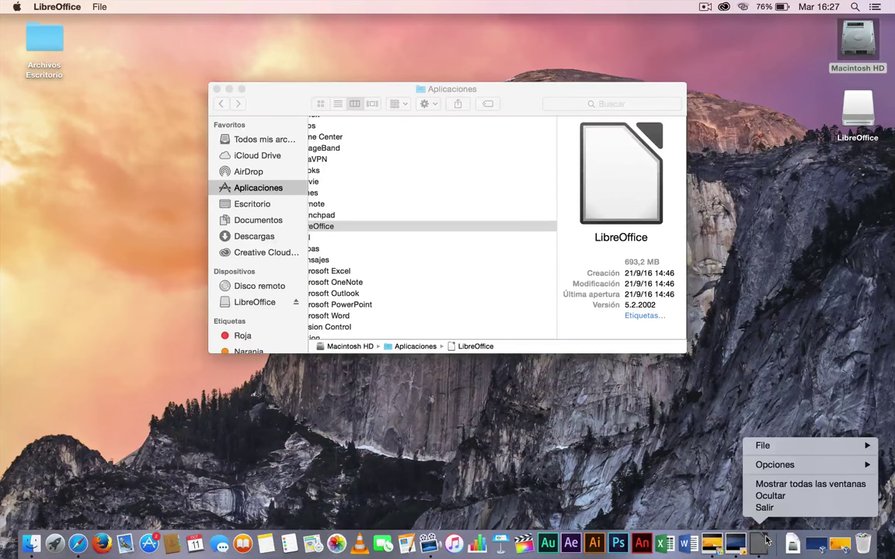
click(771, 510)
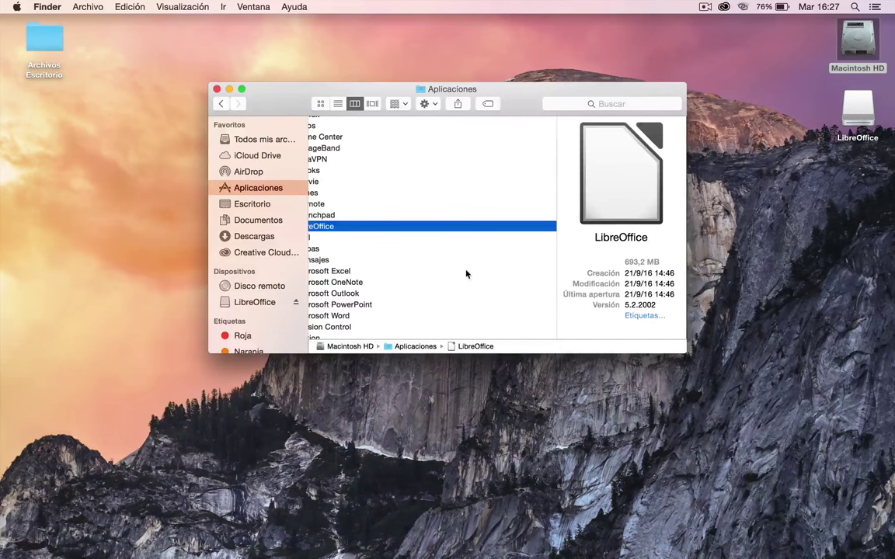
- Return to Descargas, mount LibreOffice_5.2.2_MacOS_x86-64_langpack_es.dmg and move the language pack window over the Finder window
scroll(470, 274, left, 3)
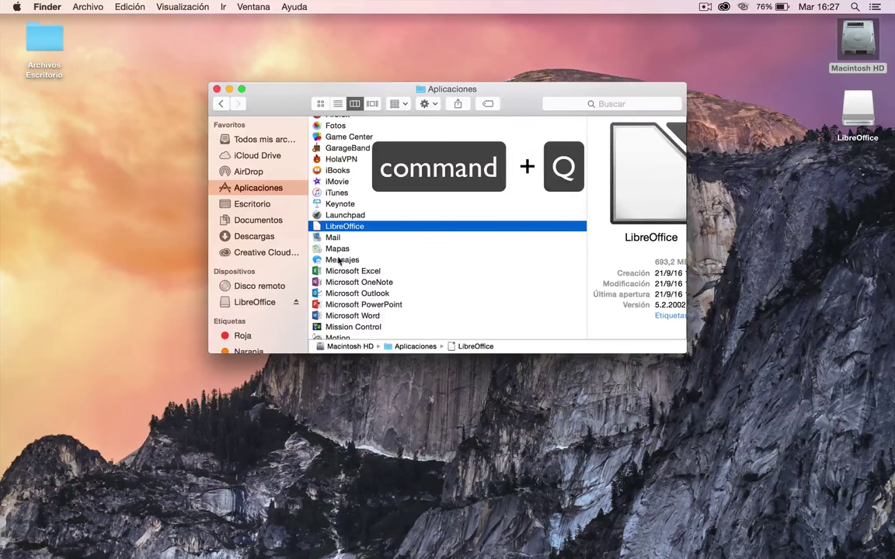
click(268, 236)
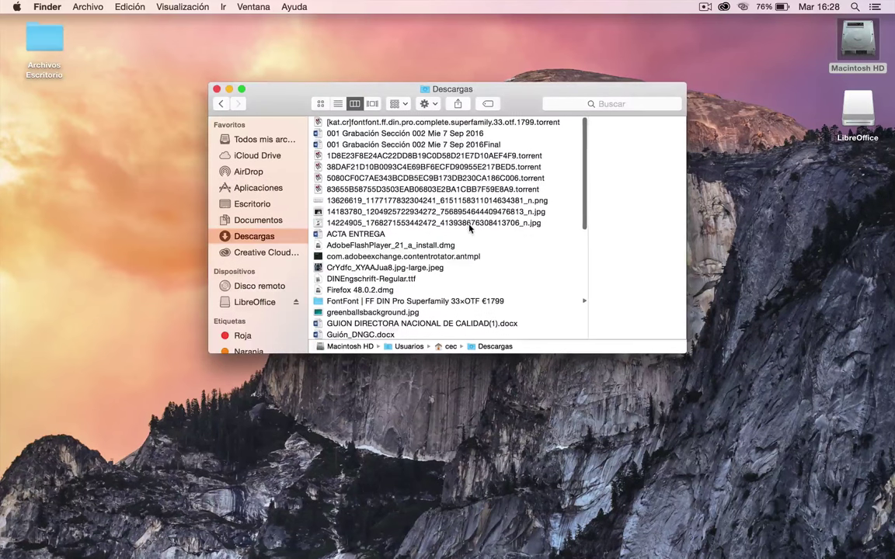
scroll(471, 228, down, 3)
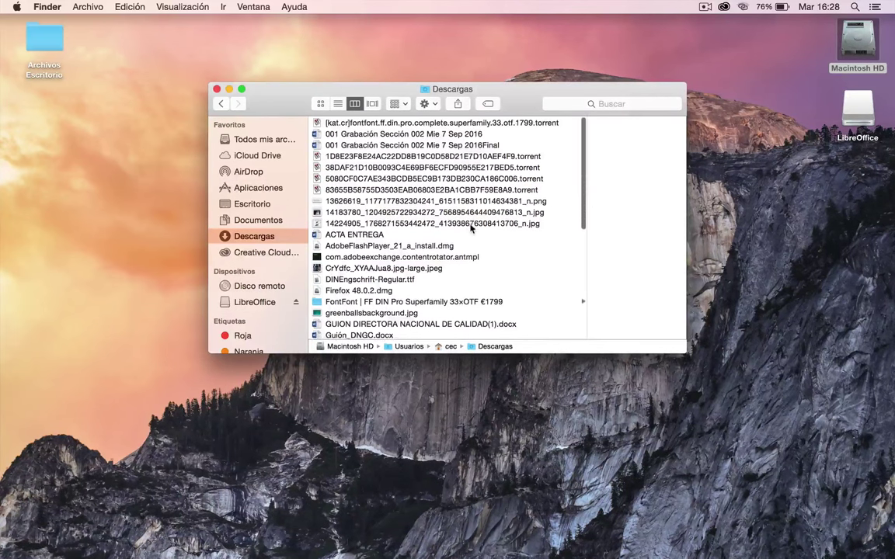
scroll(471, 228, down, 4)
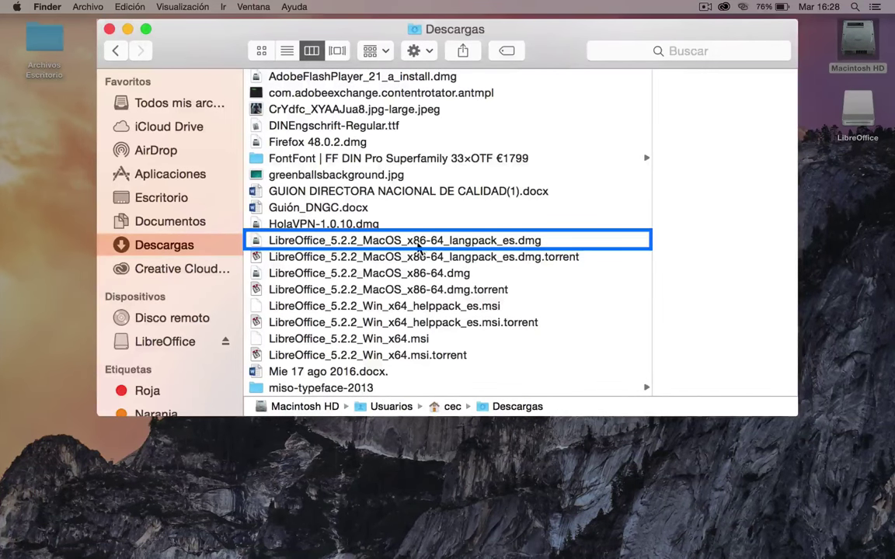
click(418, 242)
double_click(427, 234)
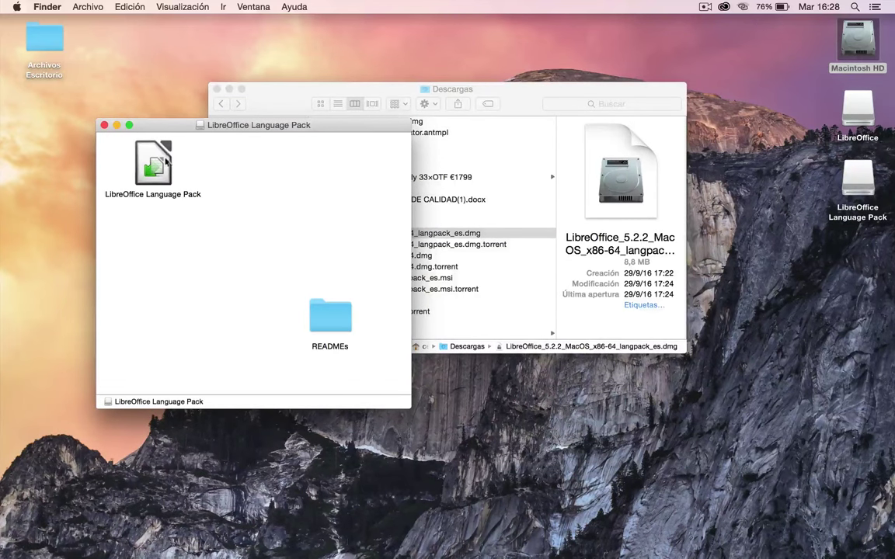
drag(250, 132, 427, 102)
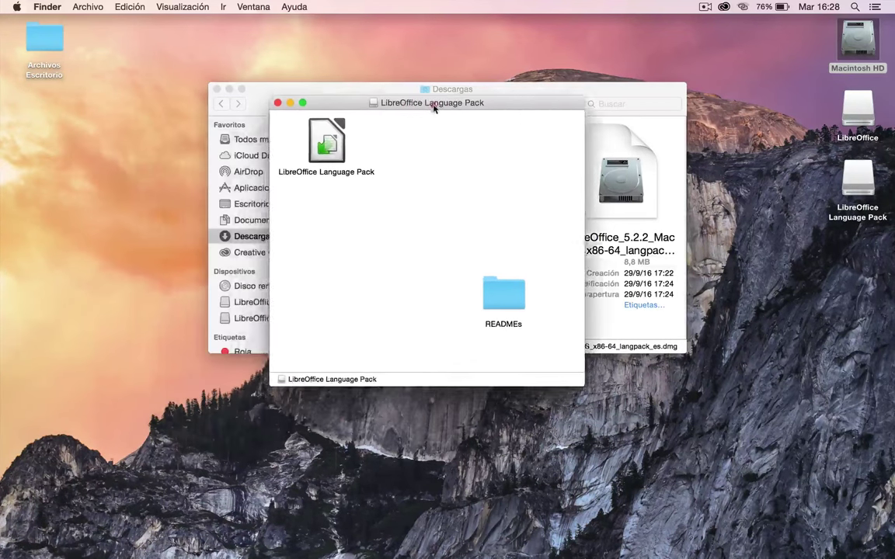
- Run the LibreOffice Language Pack installer, approve opening the downloaded app, complete the installation and close the language pack window
double_click(319, 140)
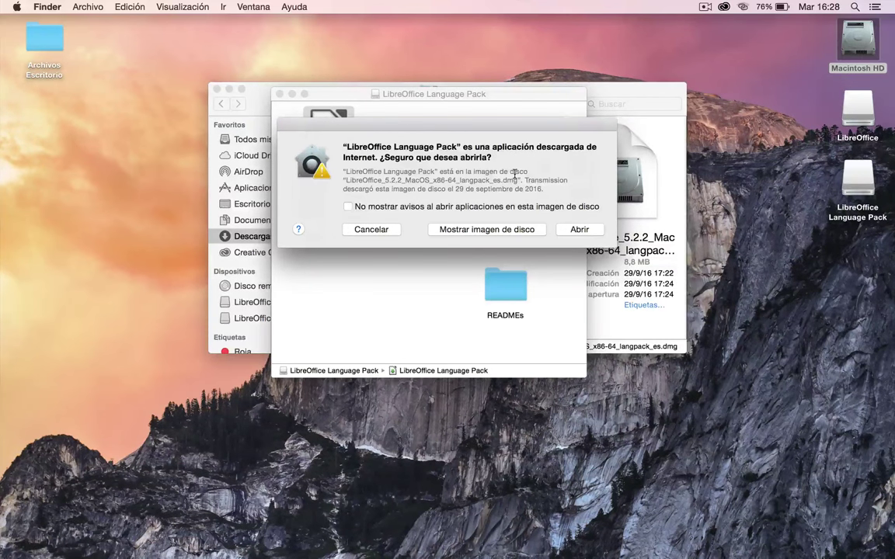
click(578, 229)
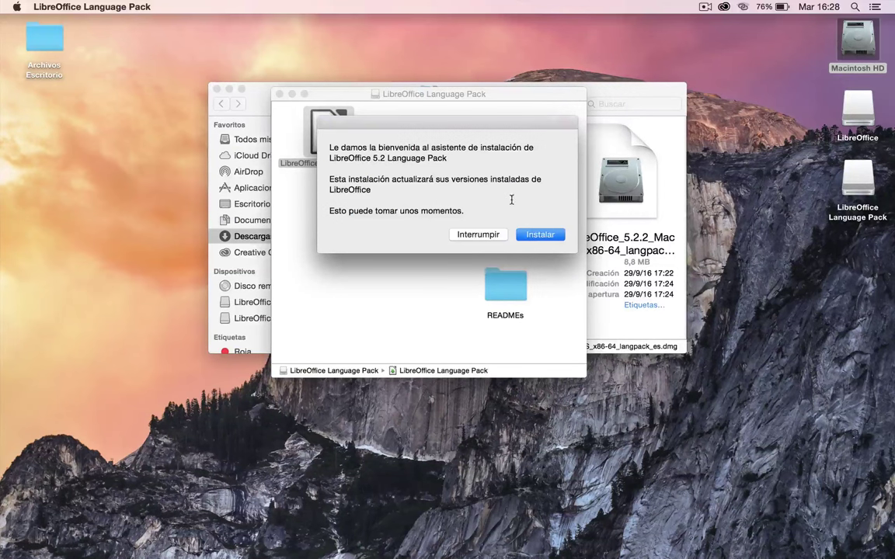
click(534, 234)
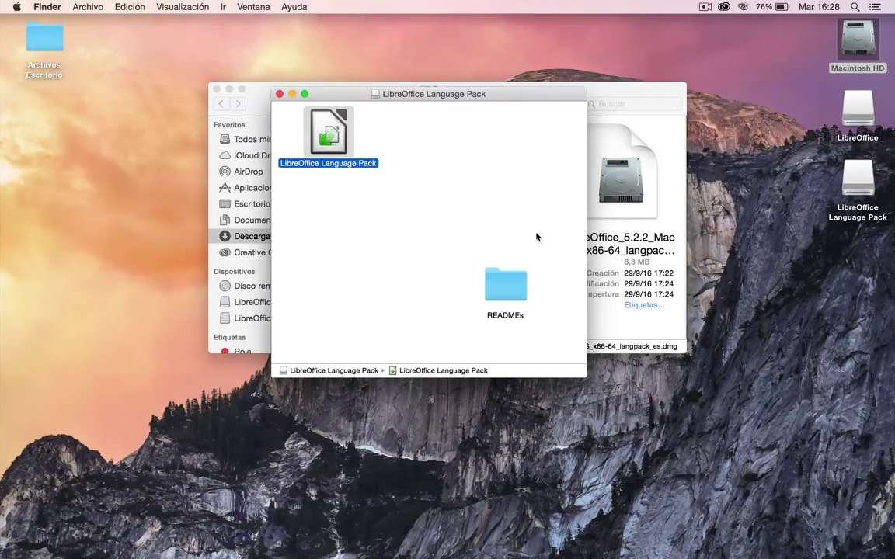
mouse_move(666, 553)
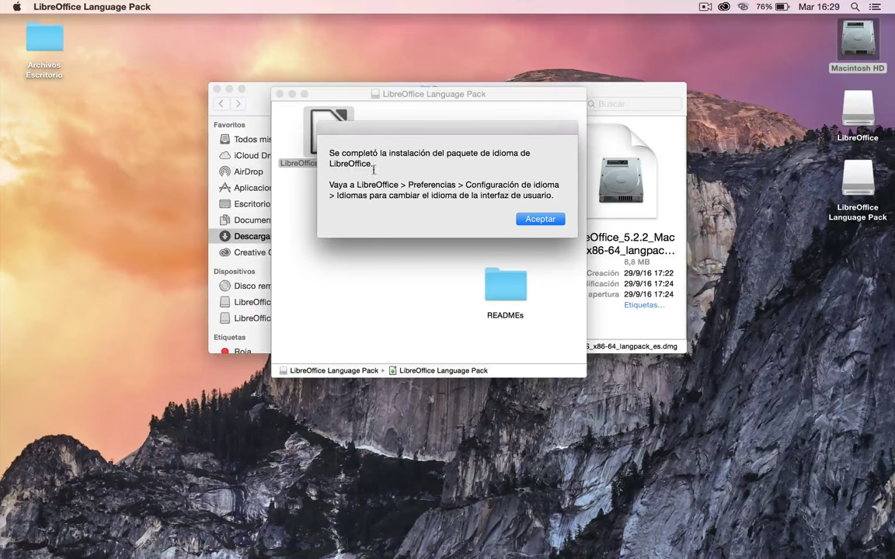
click(544, 219)
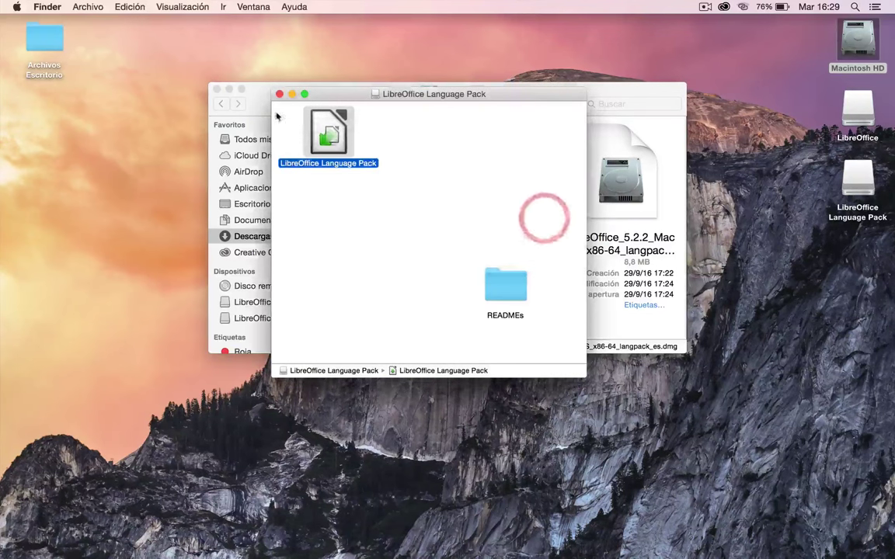
click(280, 94)
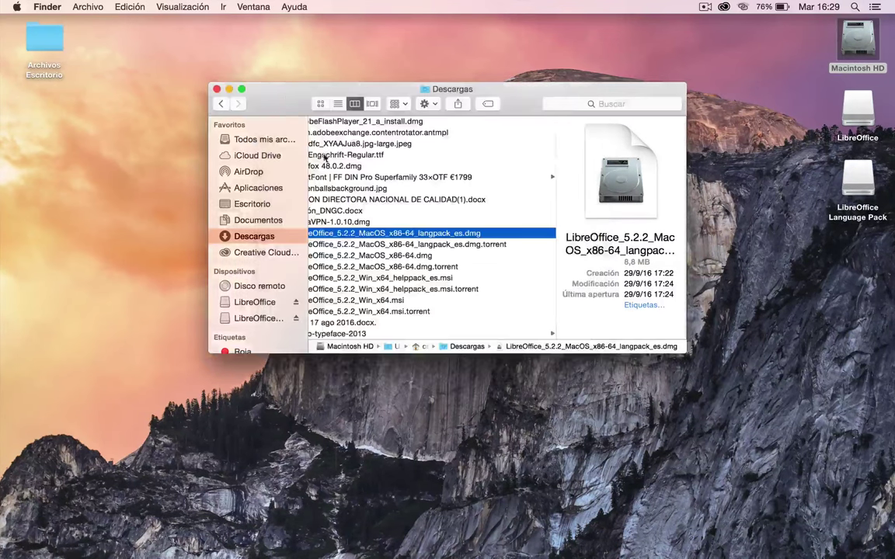
- Eject the mounted LibreOffice and LibreOffice Language Pack disk images
click(281, 305)
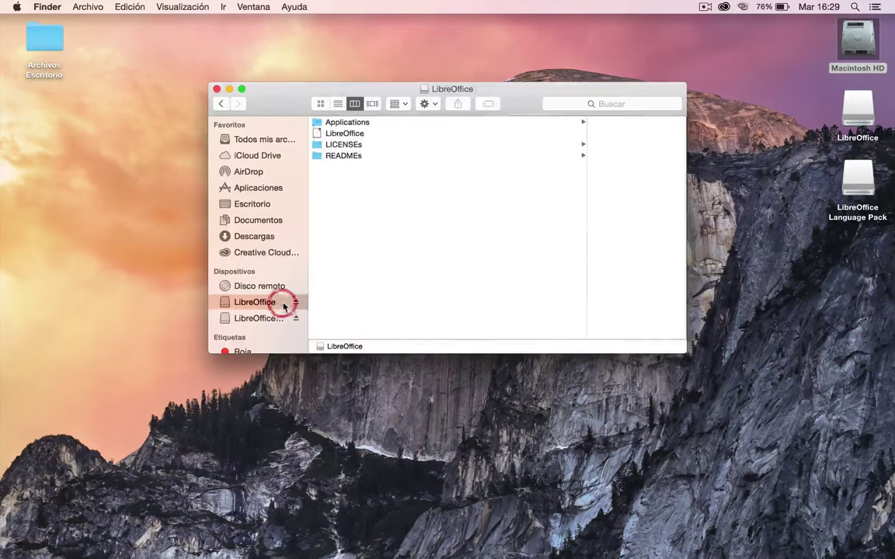
scroll(283, 305, down, 3)
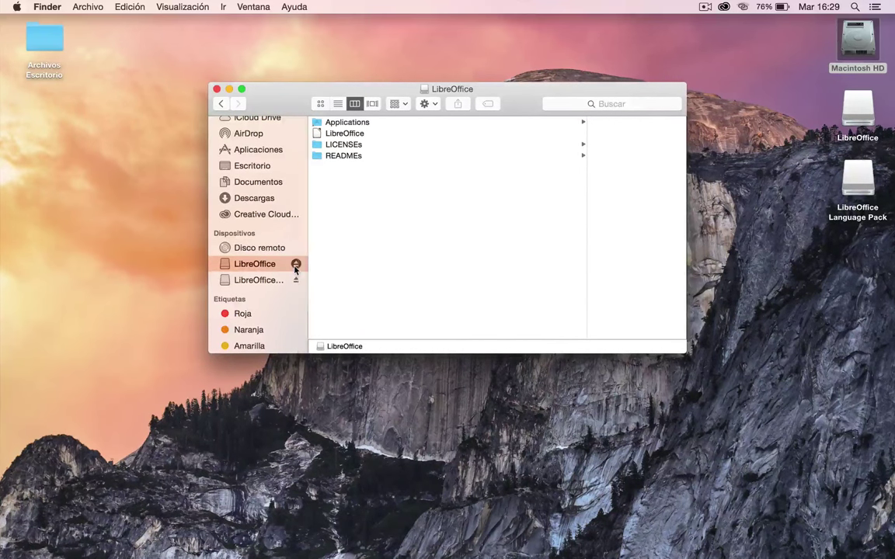
click(295, 267)
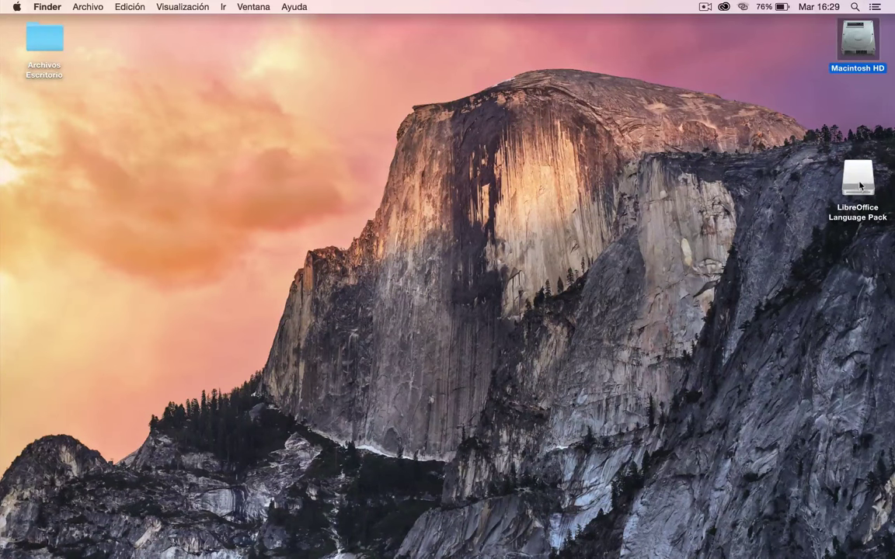
drag(861, 187, 742, 55)
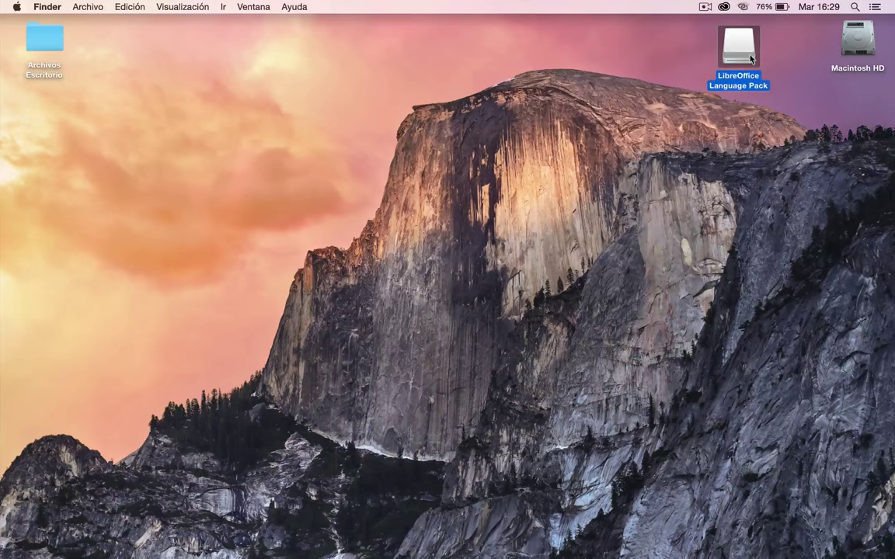
drag(750, 55, 861, 546)
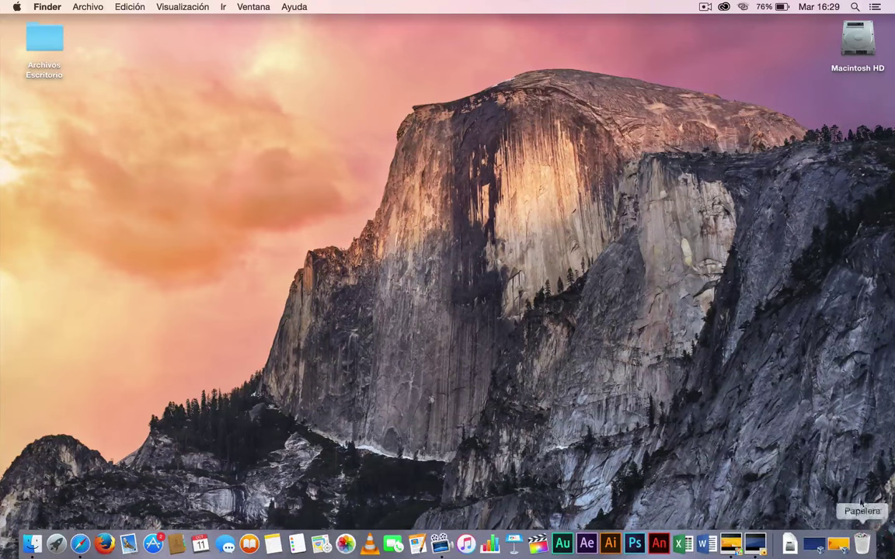
- Search Spotlight for "libre", launch LibreOffice and create a new Writer document
click(853, 9)
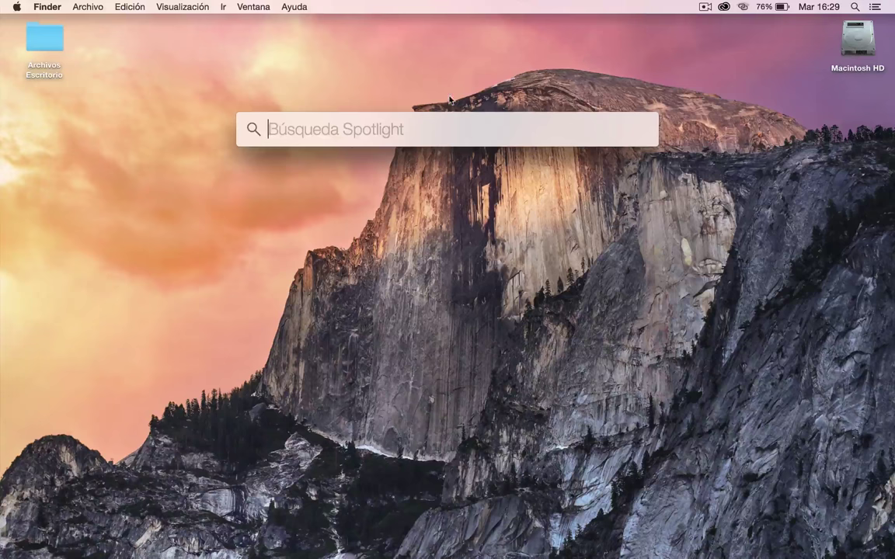
text(libre)
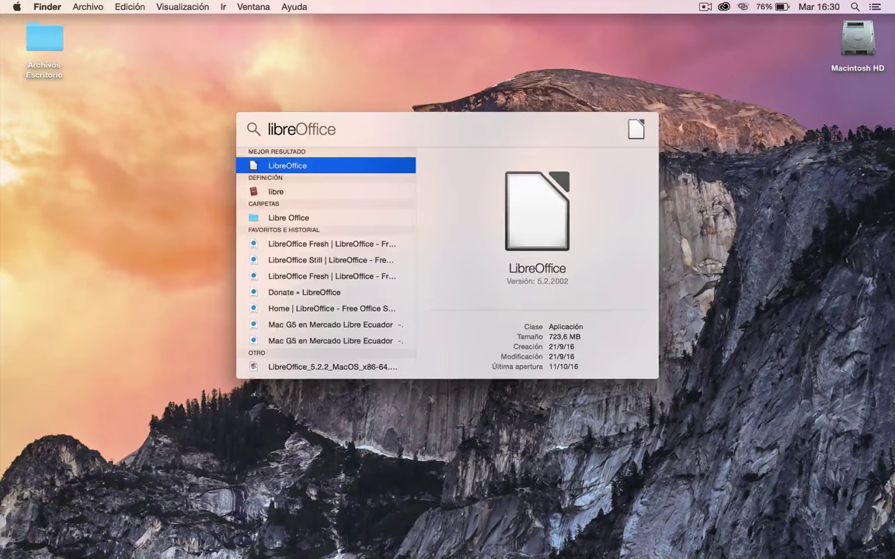
key(Down)
key(Up)
key(Return)
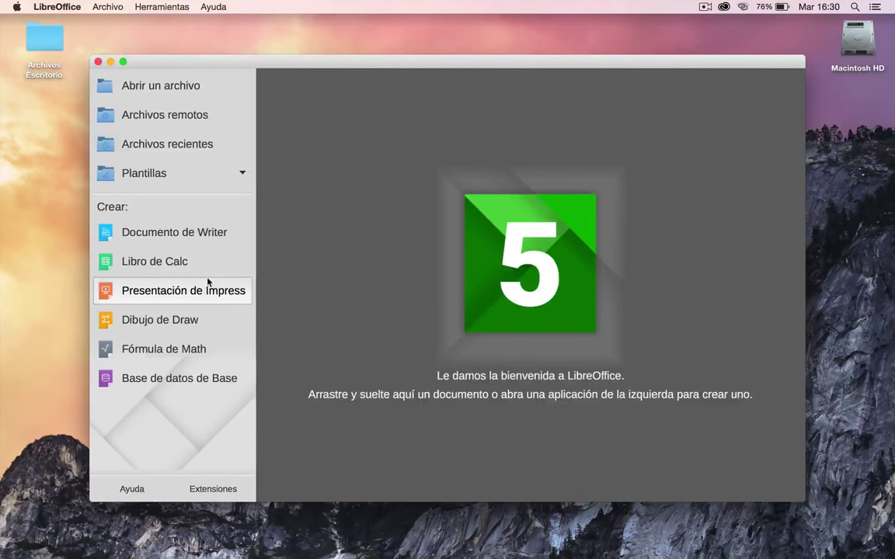
click(198, 235)
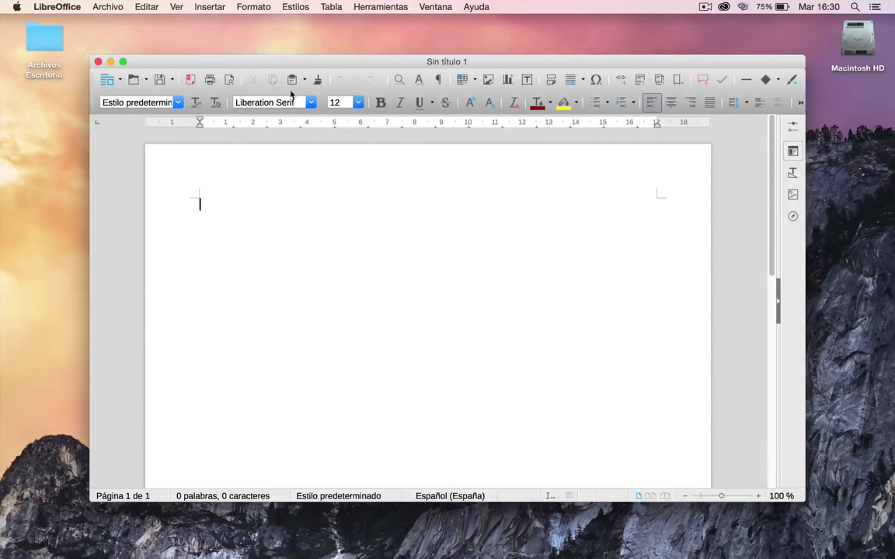
click(362, 9)
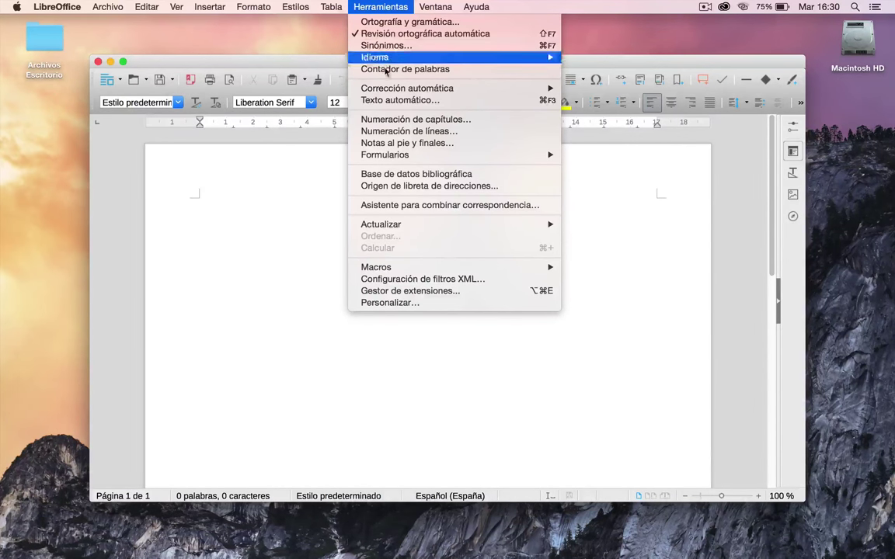
click(401, 303)
scroll(399, 233, down, 3)
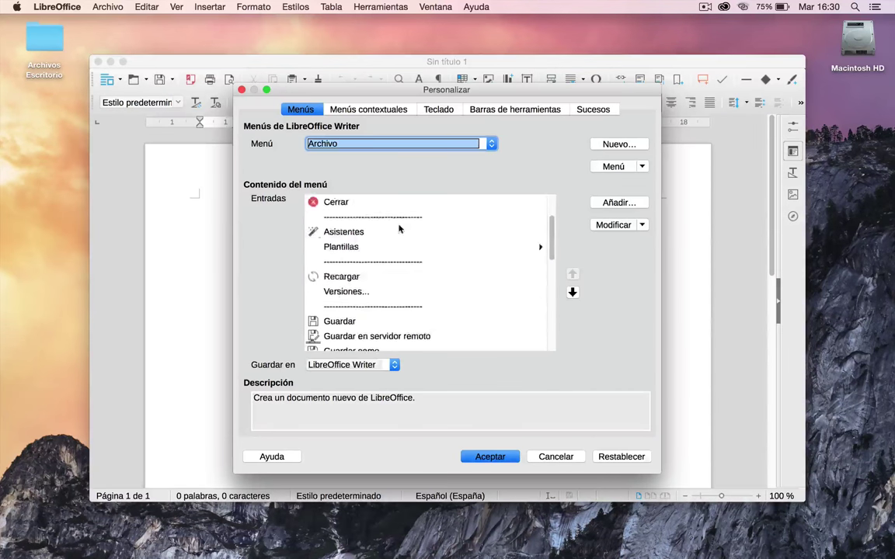
click(241, 90)
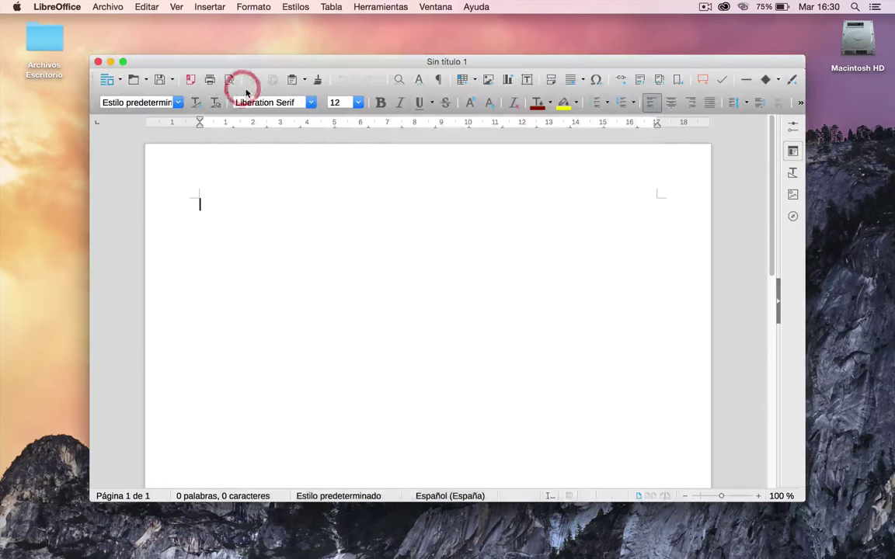
click(318, 224)
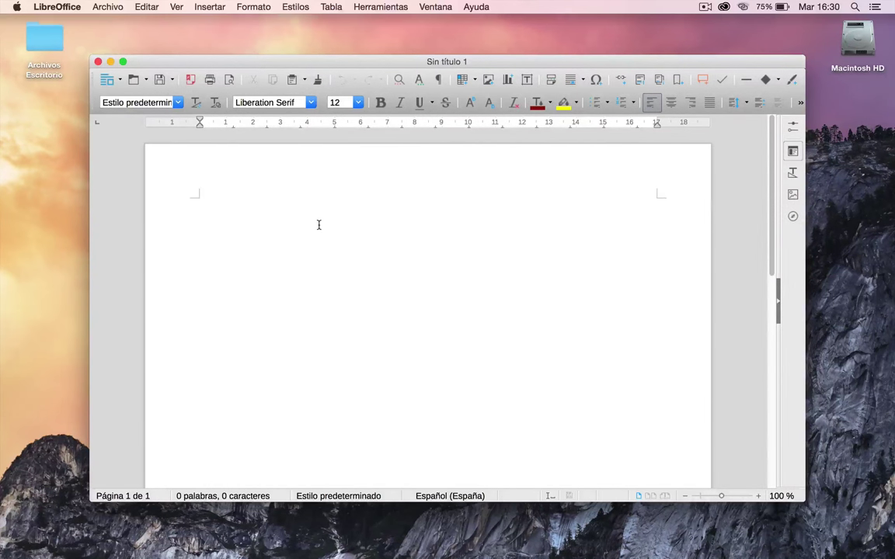
- Open the LibreOffice preferences and go through the company, name, initials and street fields of the user data
key(super+comma)
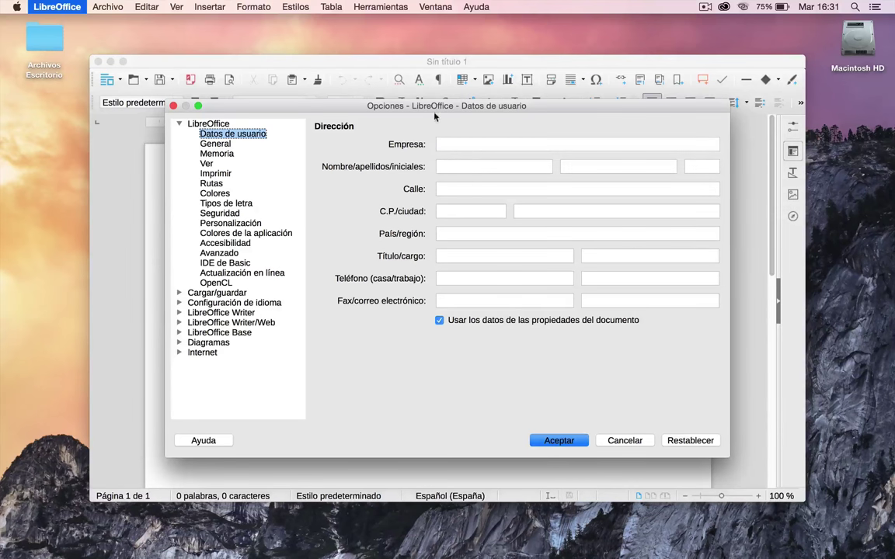
drag(438, 109, 452, 46)
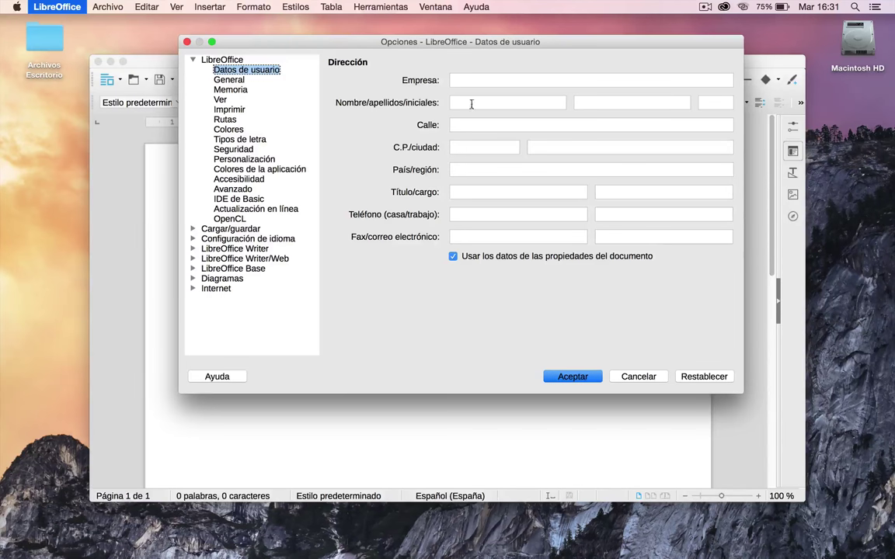
click(483, 80)
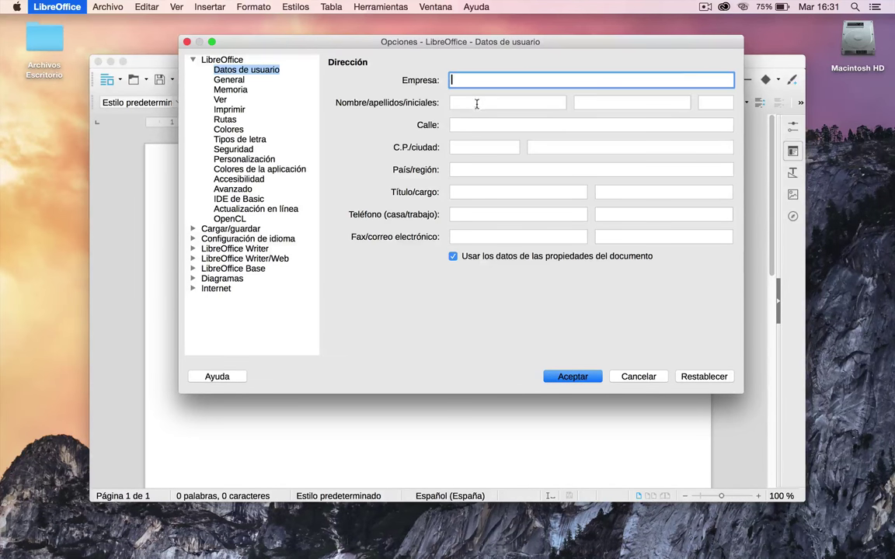
click(477, 103)
click(594, 104)
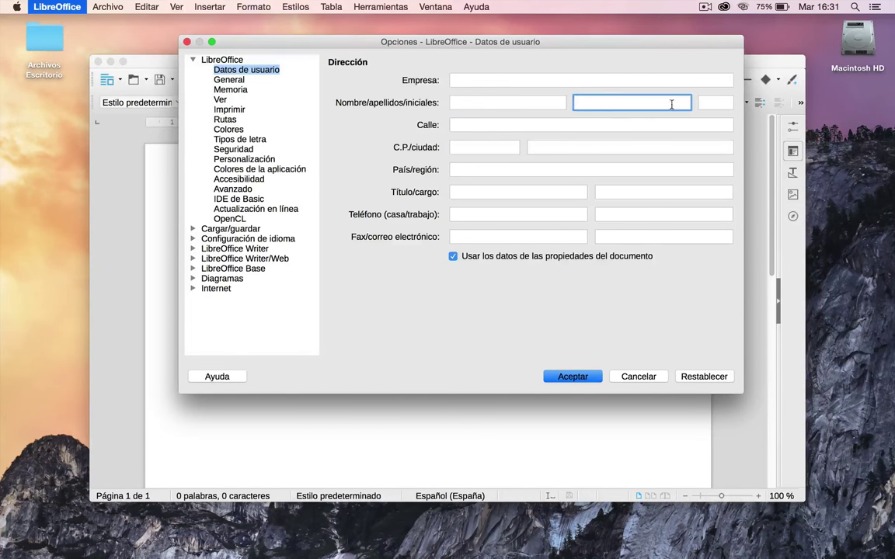
click(701, 103)
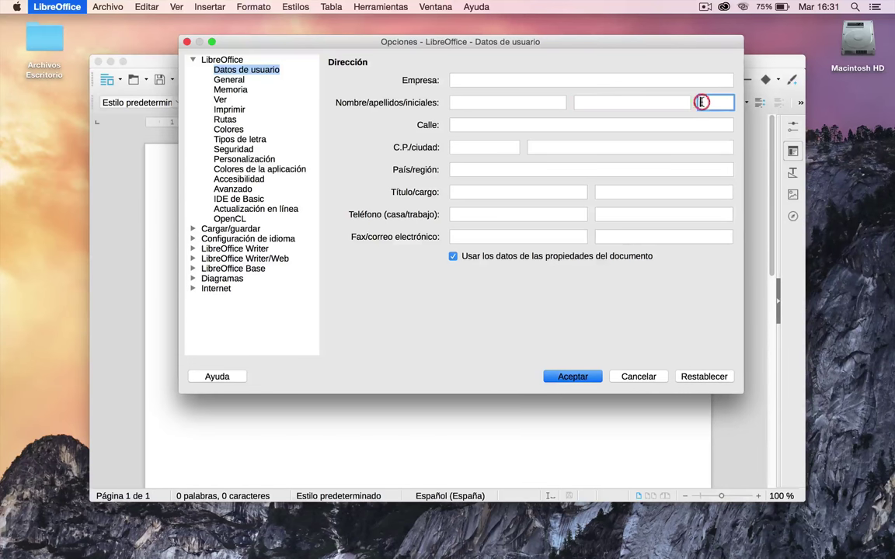
click(541, 122)
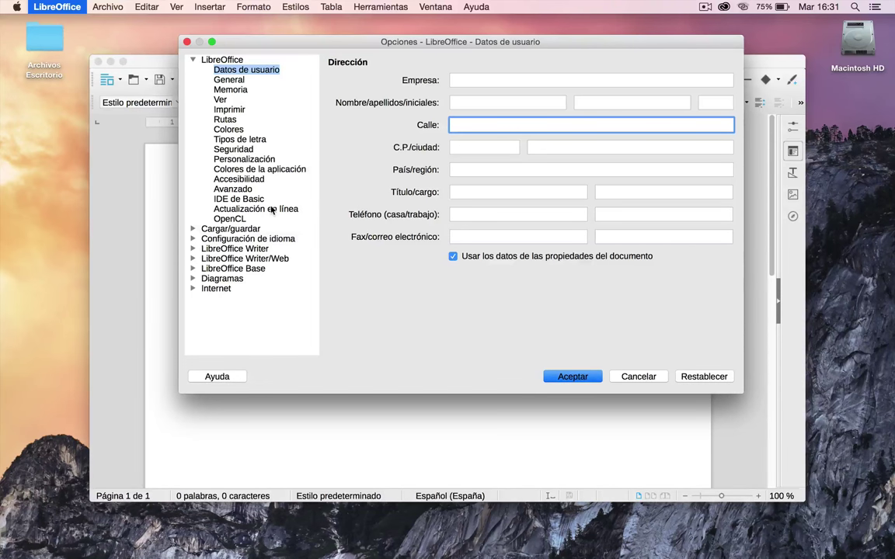
- Show the Idiomas settings under Configuración de idioma and check the languages available for the user interface
click(194, 240)
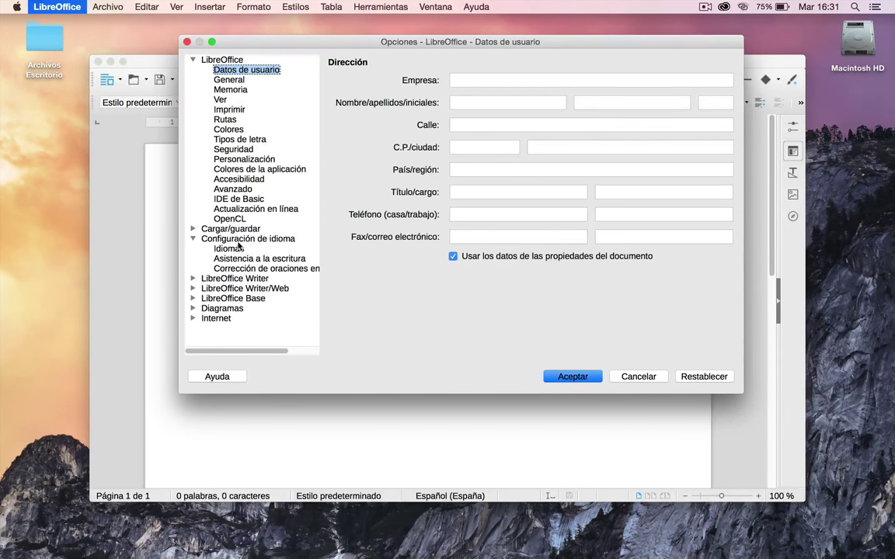
click(229, 249)
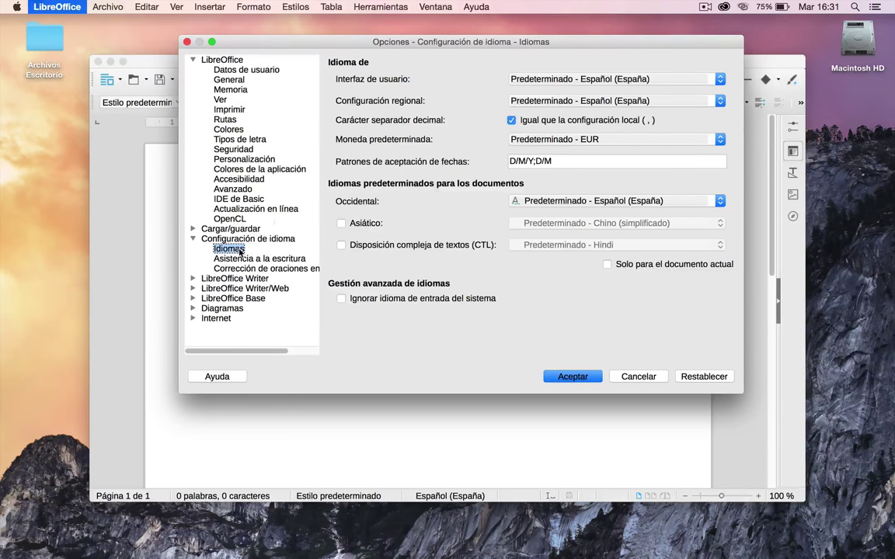
click(517, 79)
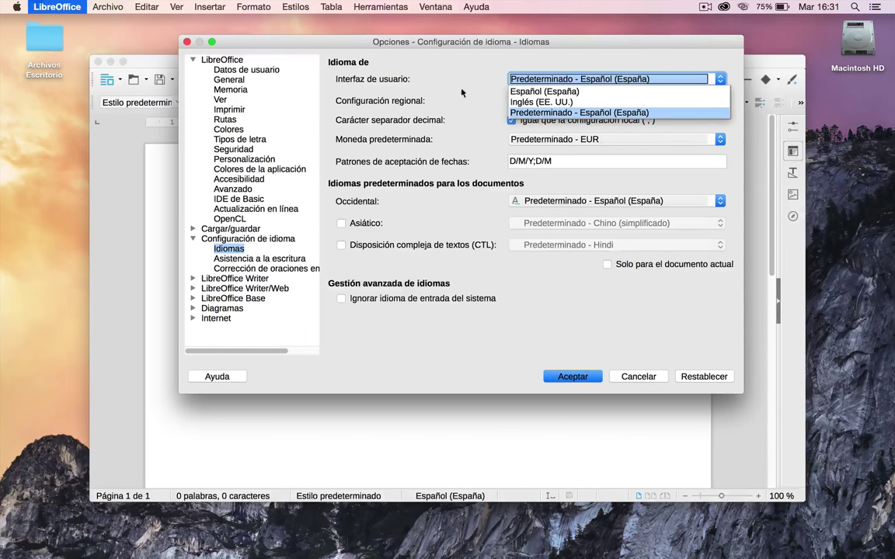
click(440, 71)
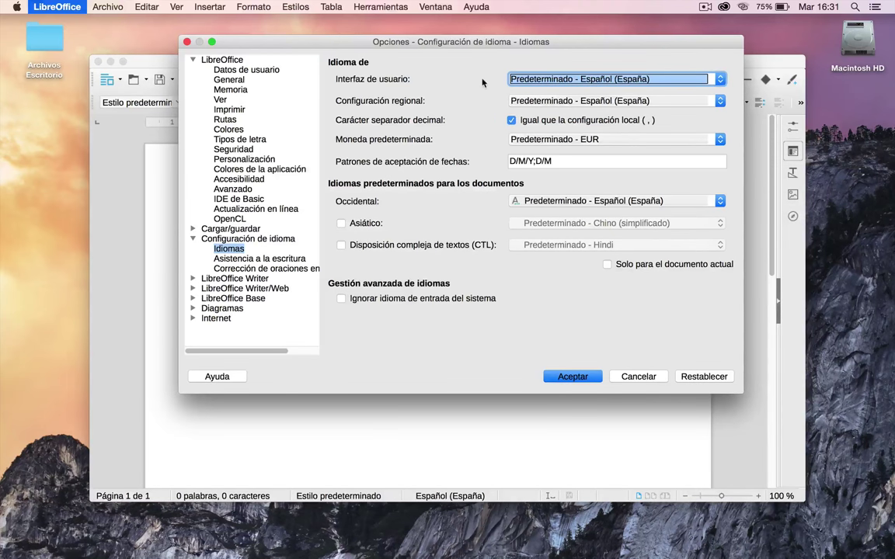
- Set the default currency to ECS S/ Español (Ecuador), accept the preferences and close the blank Writer document
click(550, 141)
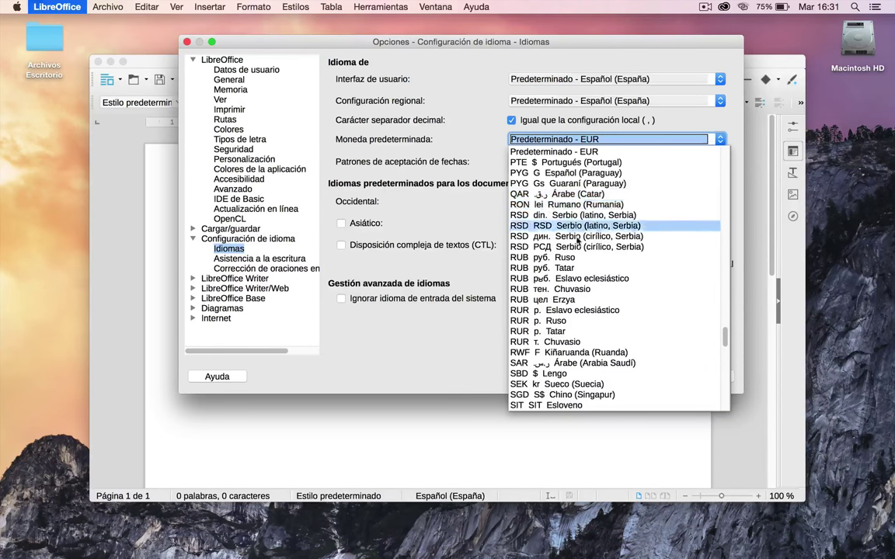
scroll(579, 229, down, 12)
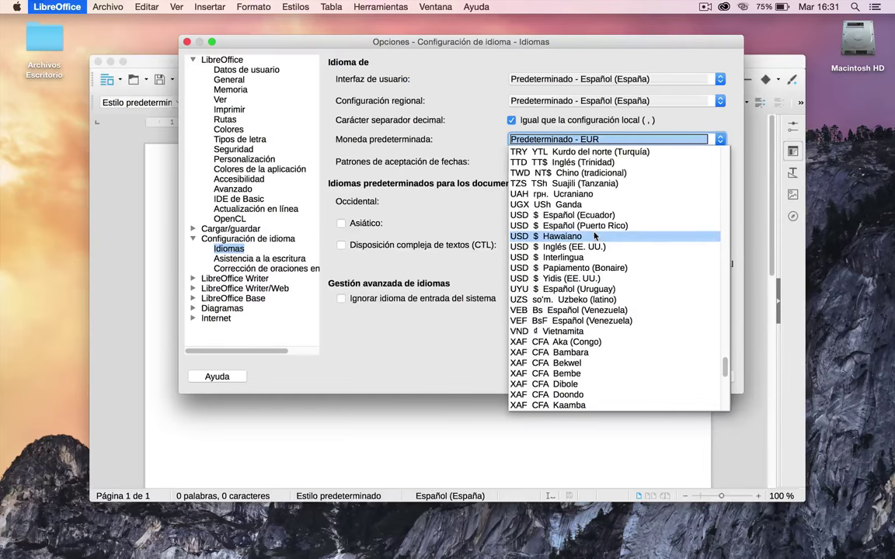
scroll(590, 256, down, 15)
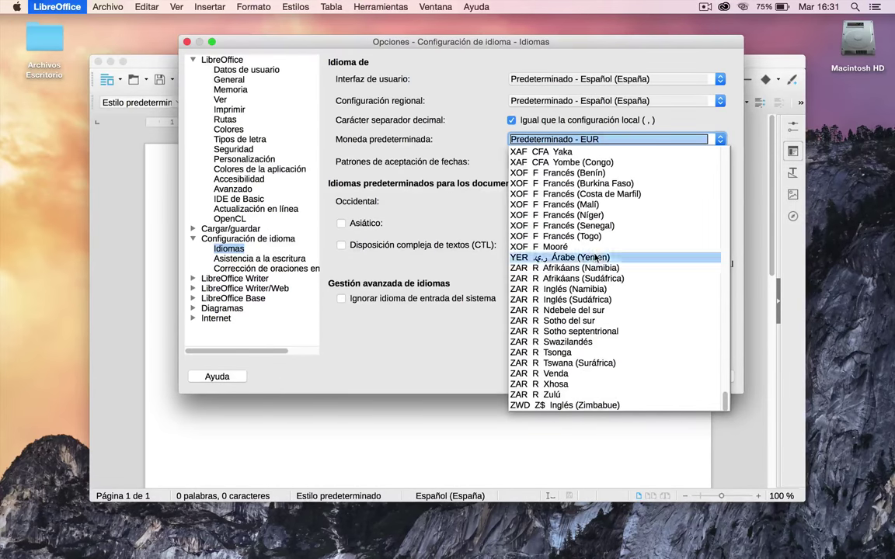
scroll(595, 258, up, 20)
scroll(595, 258, up, 20)
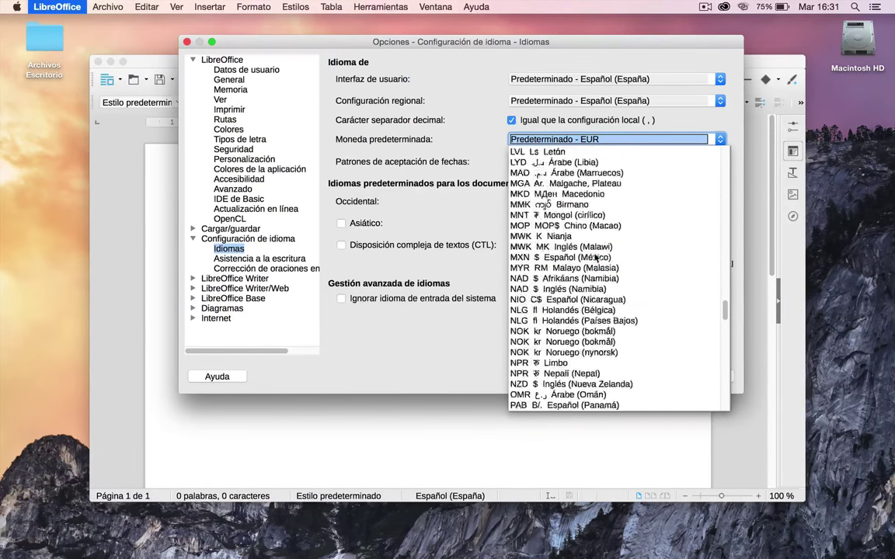
scroll(595, 258, up, 10)
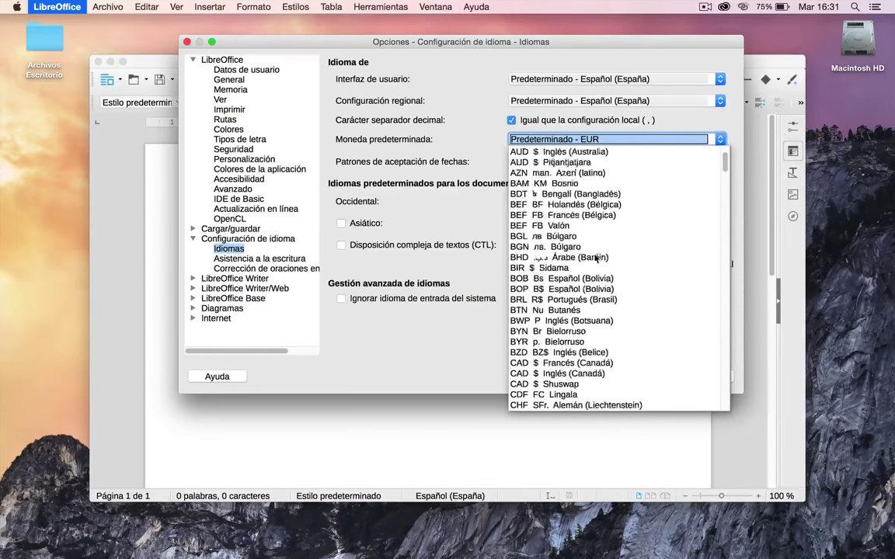
scroll(595, 258, down, 10)
scroll(595, 258, up, 1)
scroll(595, 258, up, 4)
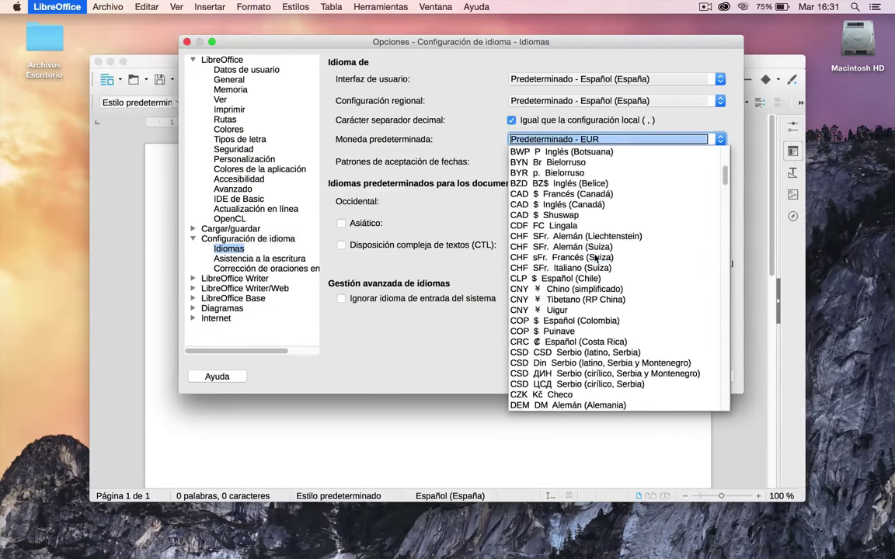
scroll(621, 256, down, 11)
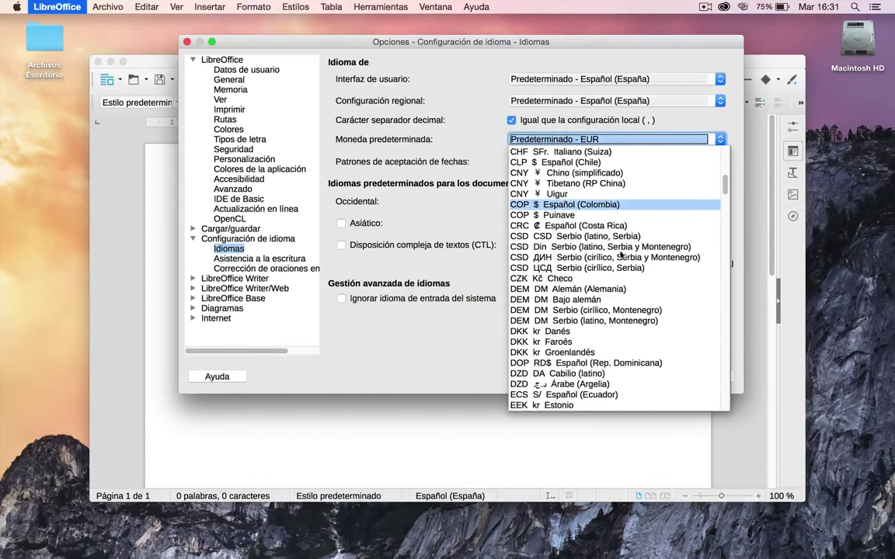
scroll(624, 256, down, 6)
scroll(623, 257, down, 12)
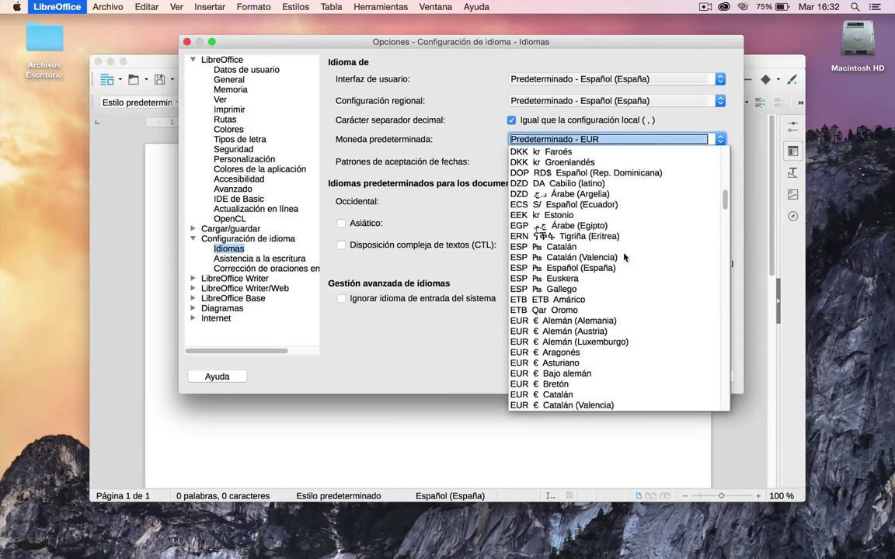
click(613, 205)
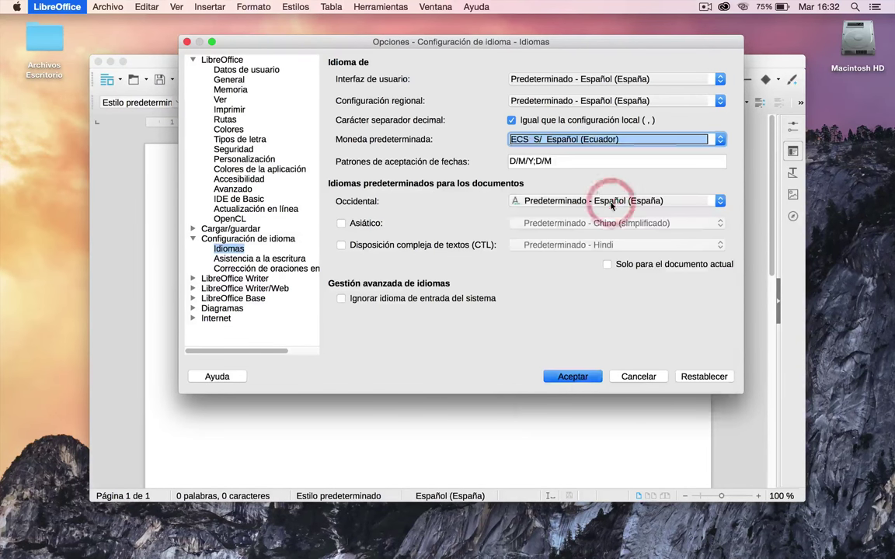
click(583, 375)
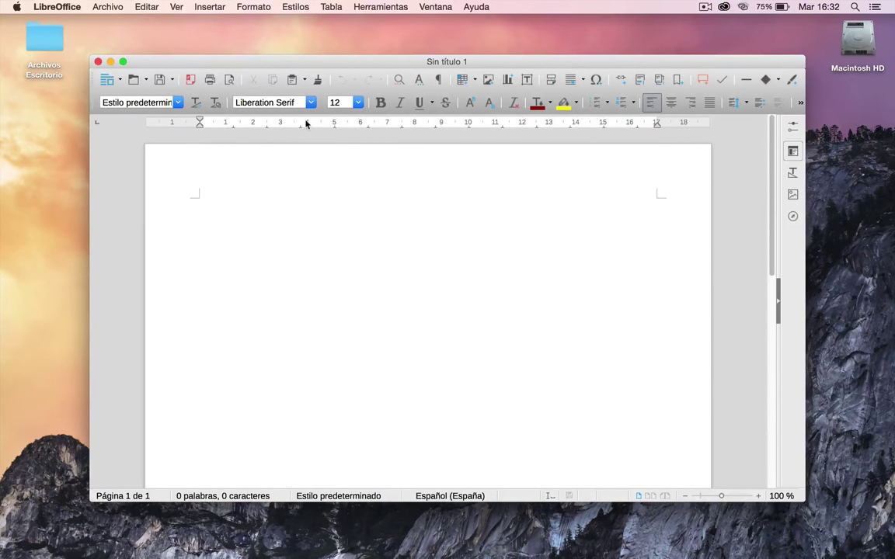
click(96, 62)
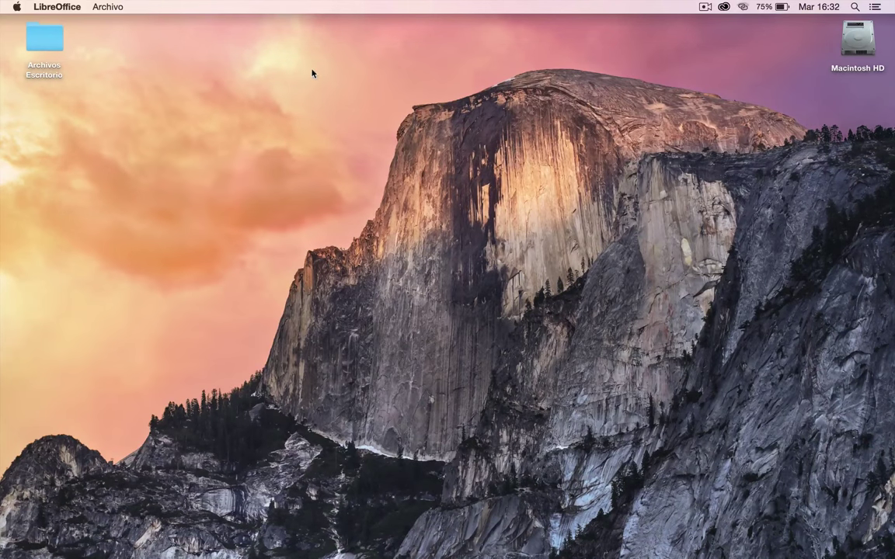